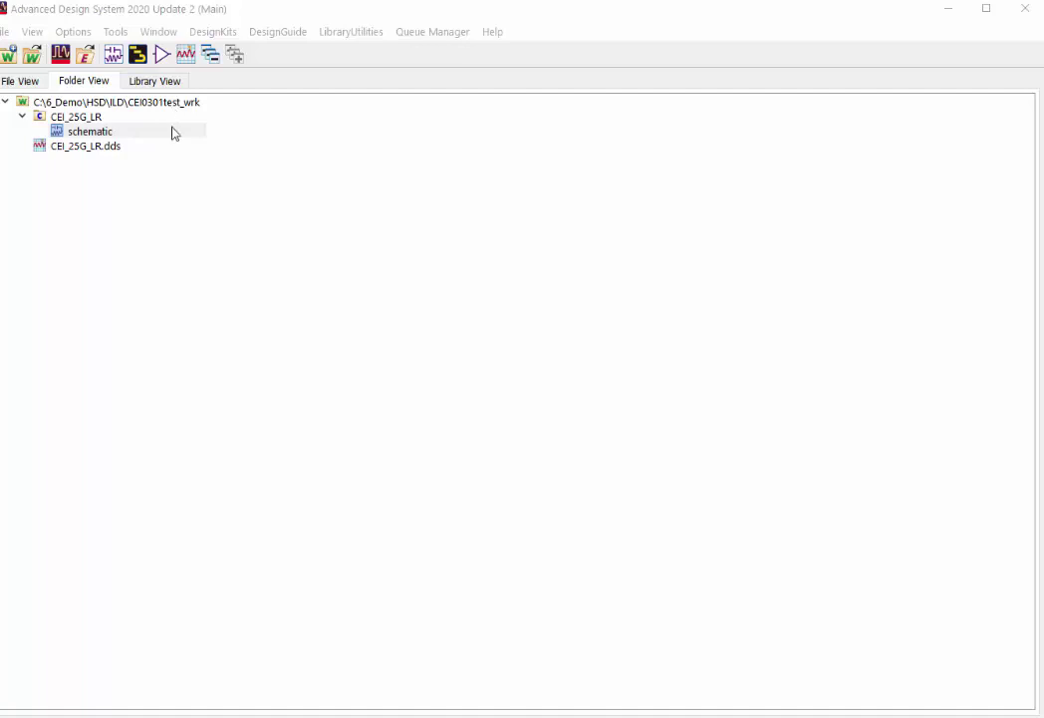
Step: Open the CEI_25G_LR schematic from Folder View, then return to the main workspace window
double_click(170, 131)
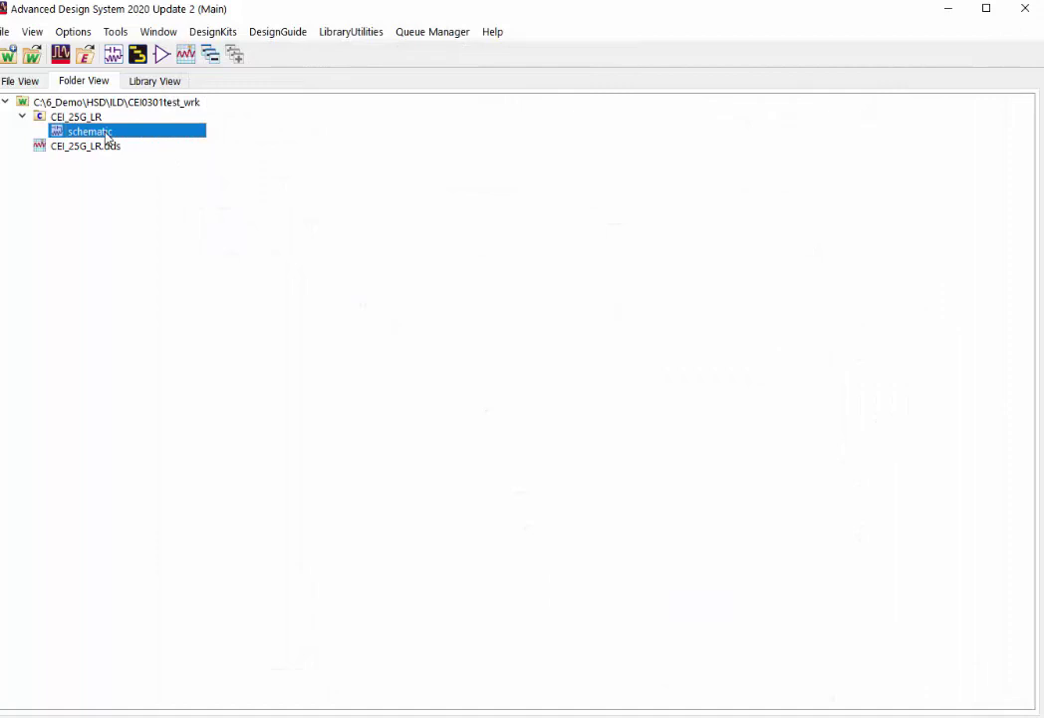
double_click(107, 136)
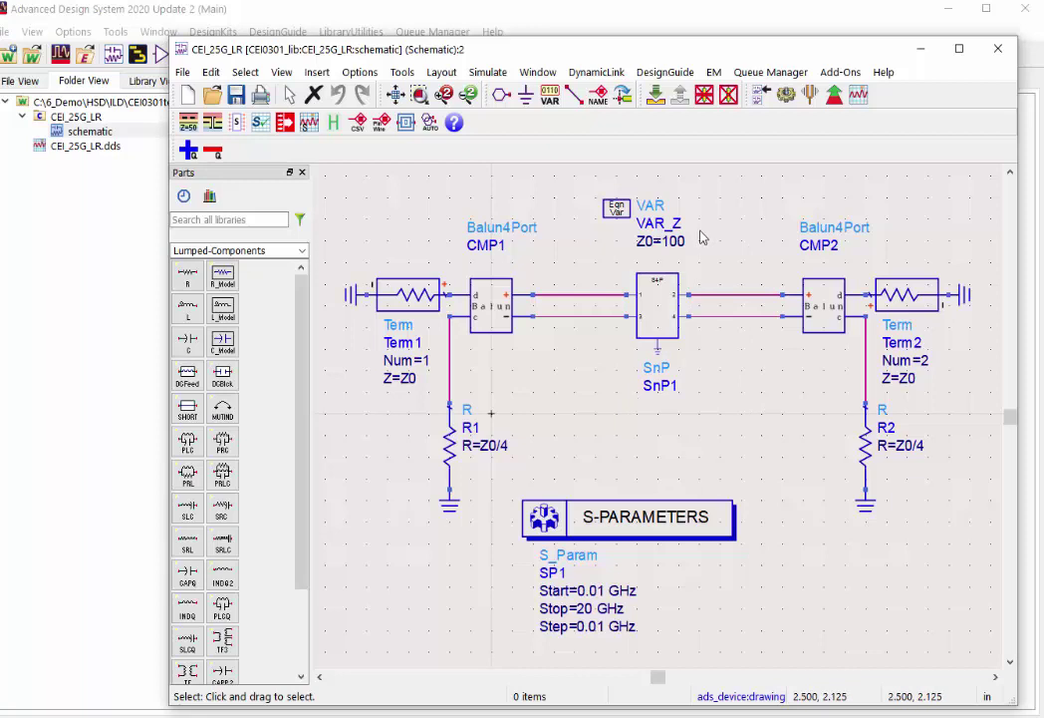
left_click(68, 175)
Step: Open the CEI_25G_LR data display and inspect the F=expandmatrix(F1) equation without changing it
double_click(72, 154)
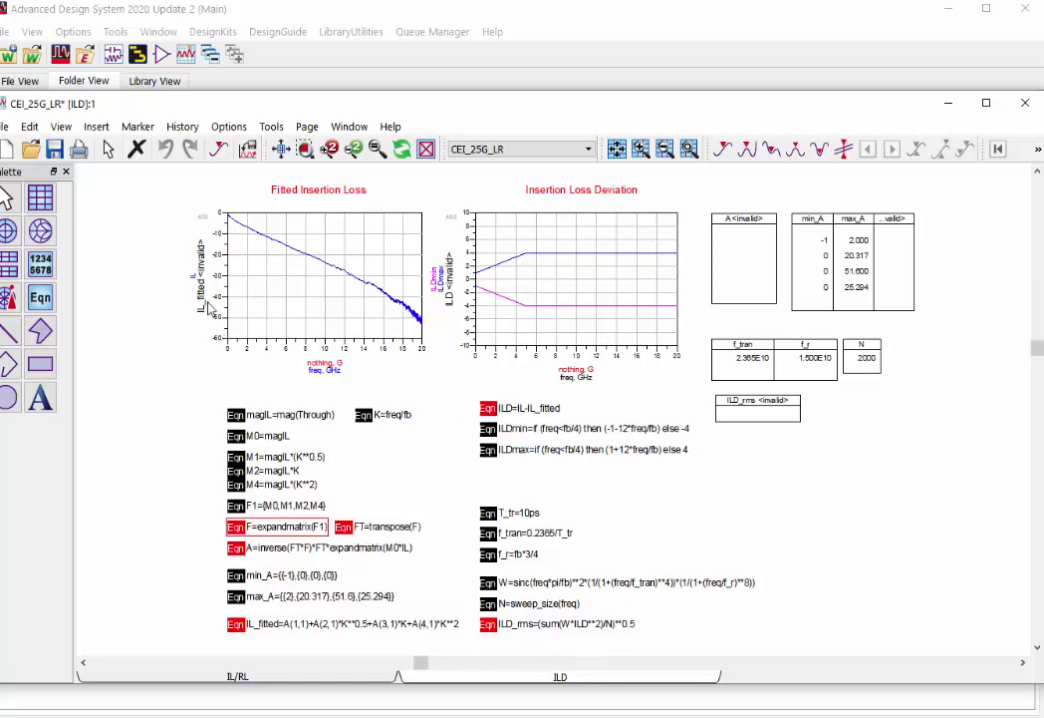
double_click(280, 532)
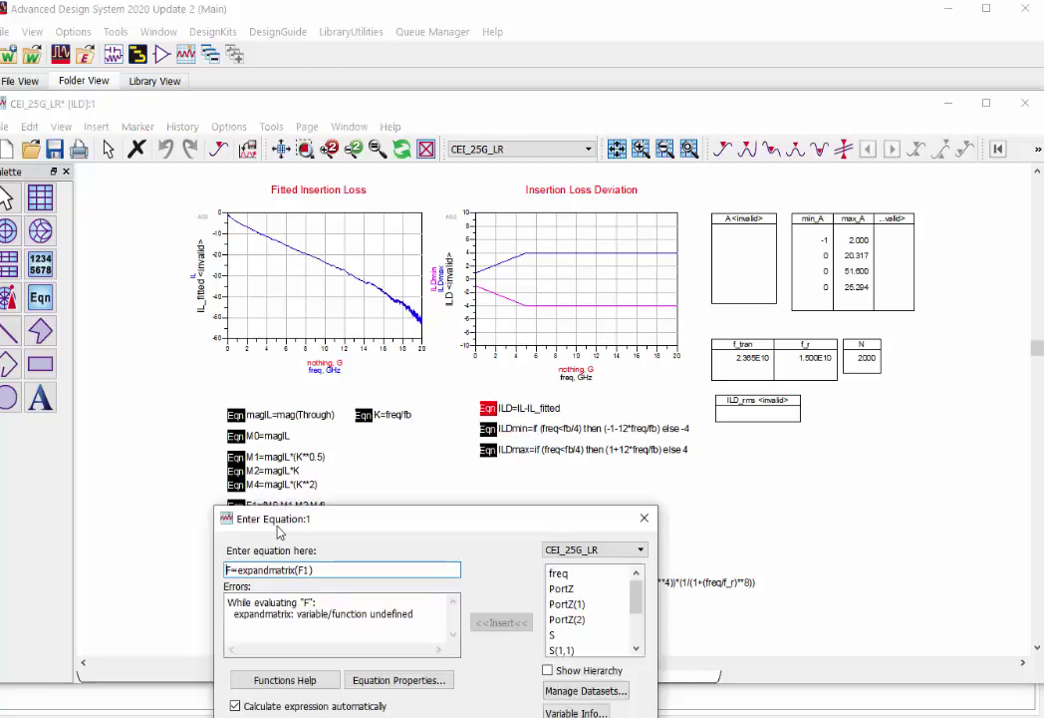
left_click_drag(305, 515, 326, 439)
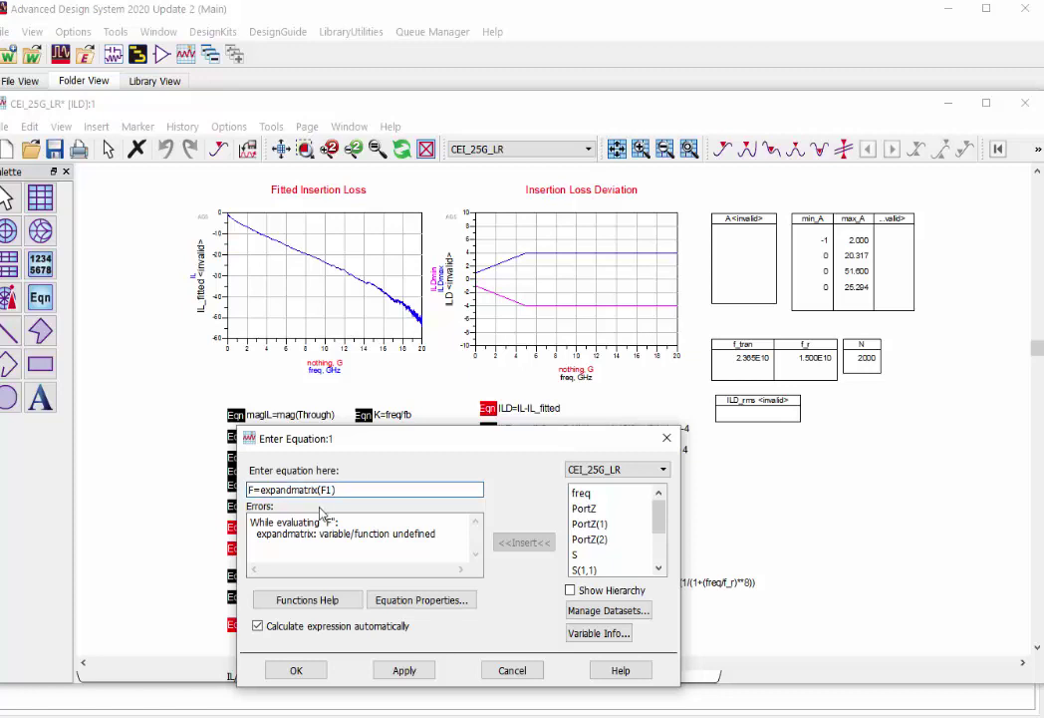
left_click(530, 672)
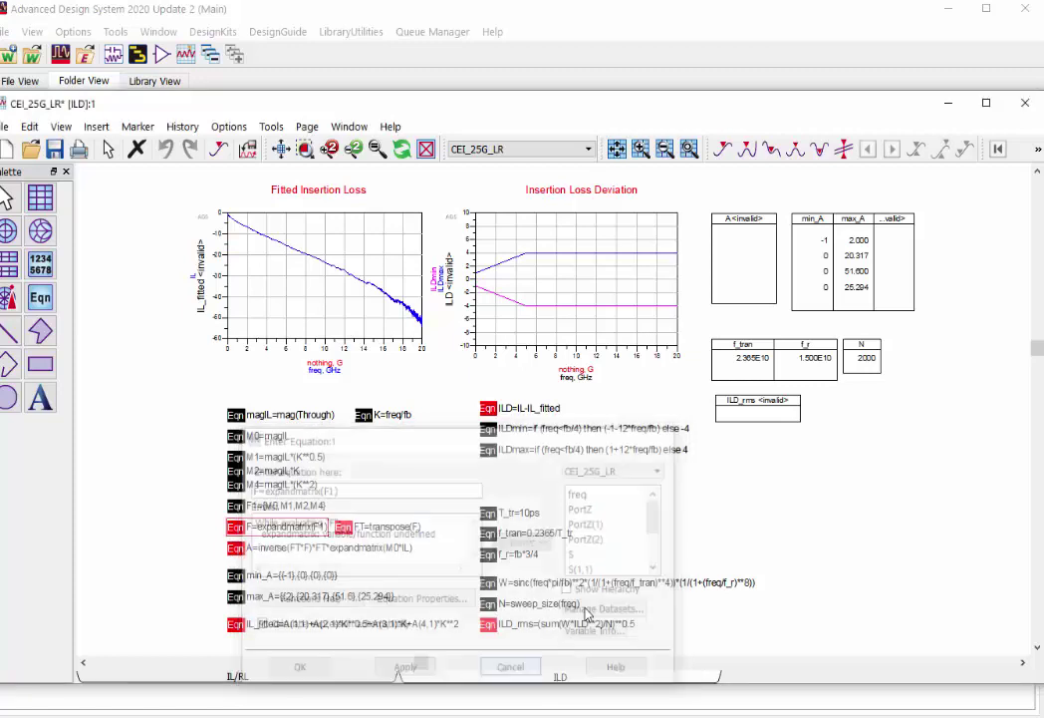
Step: Close the ILD data display and open the workspace root folder in the file system
left_click(1026, 103)
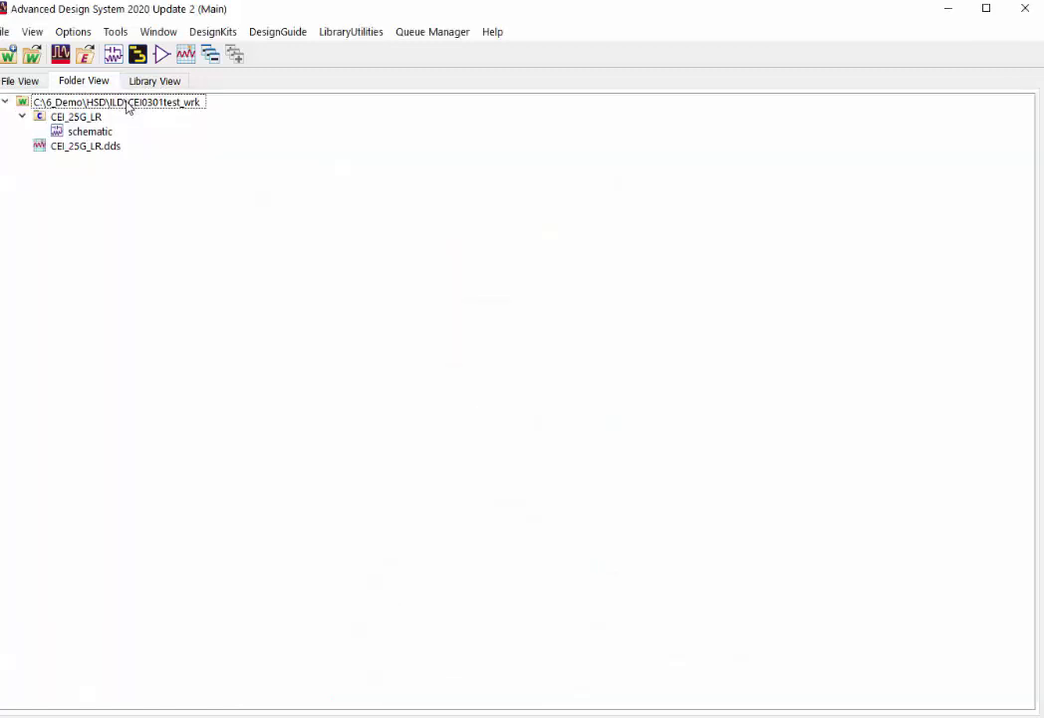
right_click(128, 105)
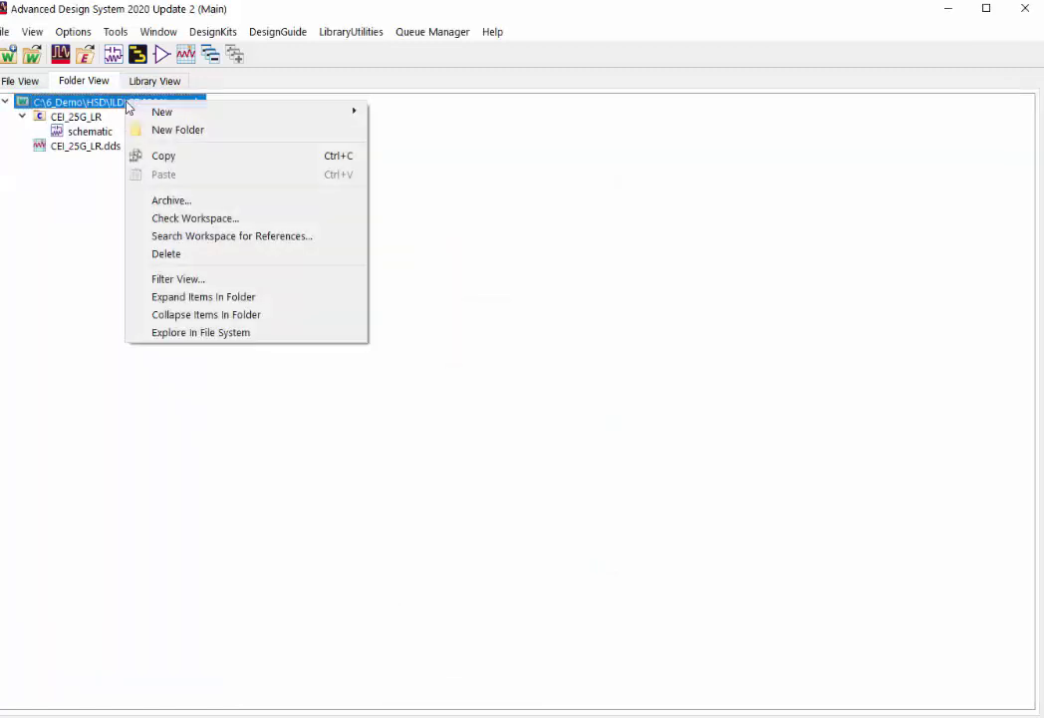
left_click(190, 333)
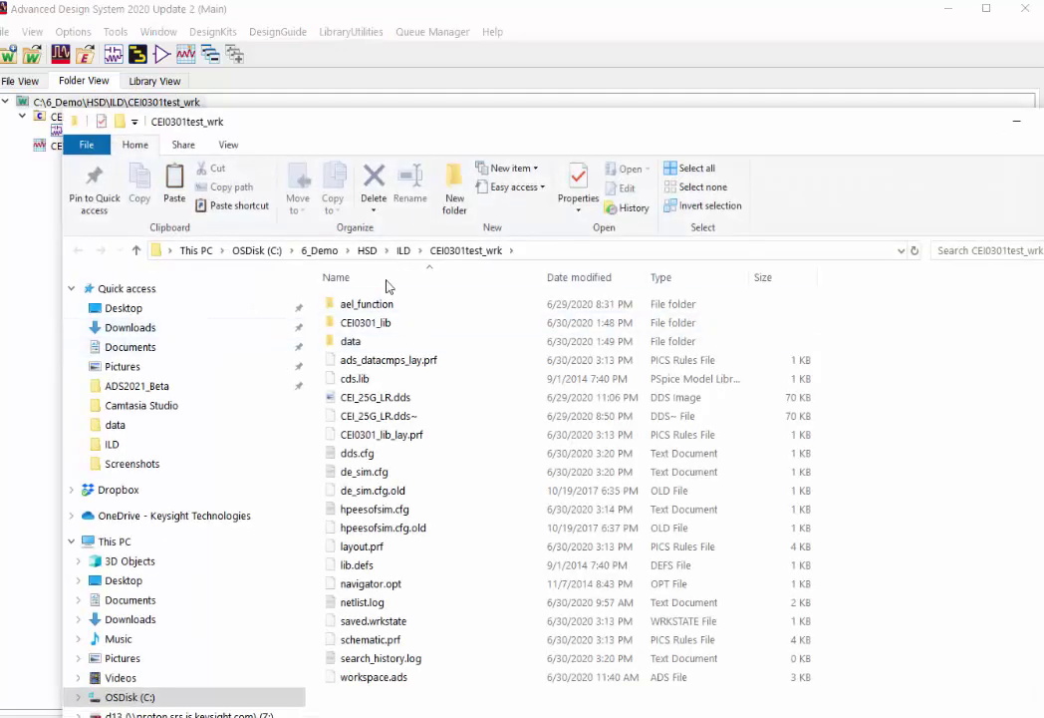
Step: Copy expandmatrix.ael and user_defined_fun.ael from the ael_function folder
double_click(376, 308)
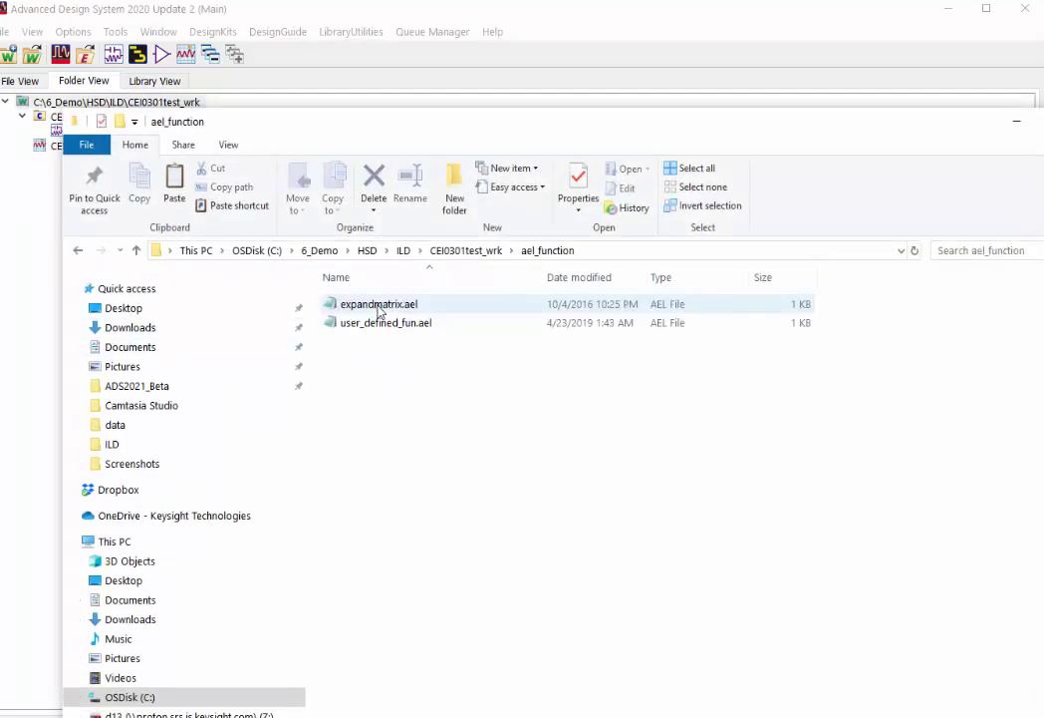
left_click_drag(404, 351, 384, 309)
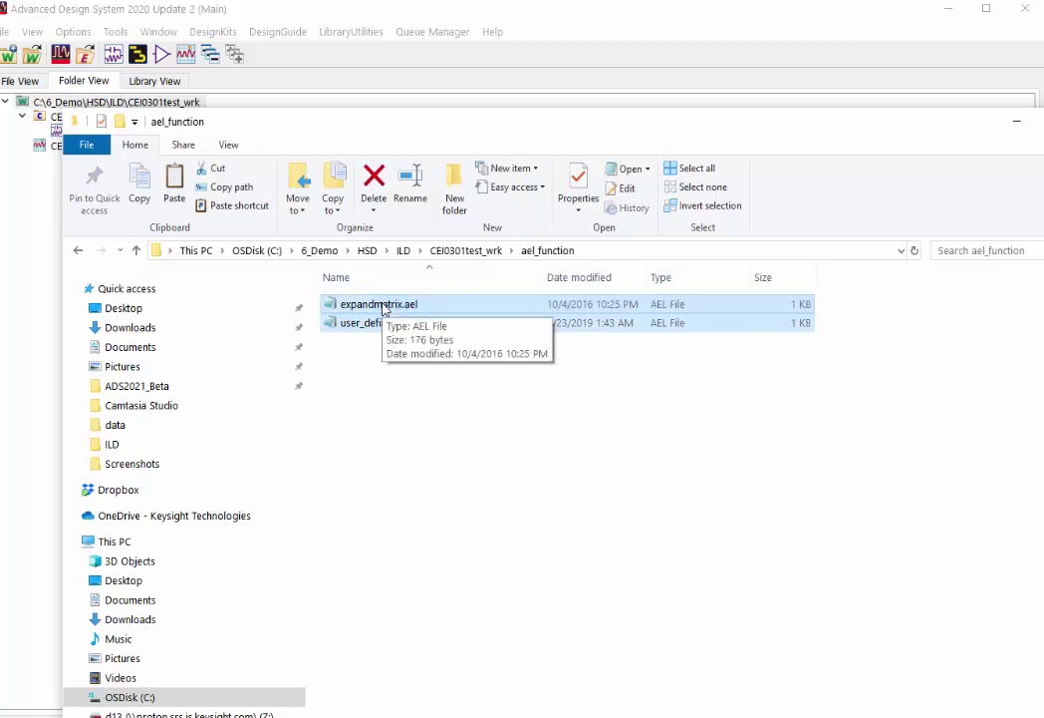
right_click(383, 309)
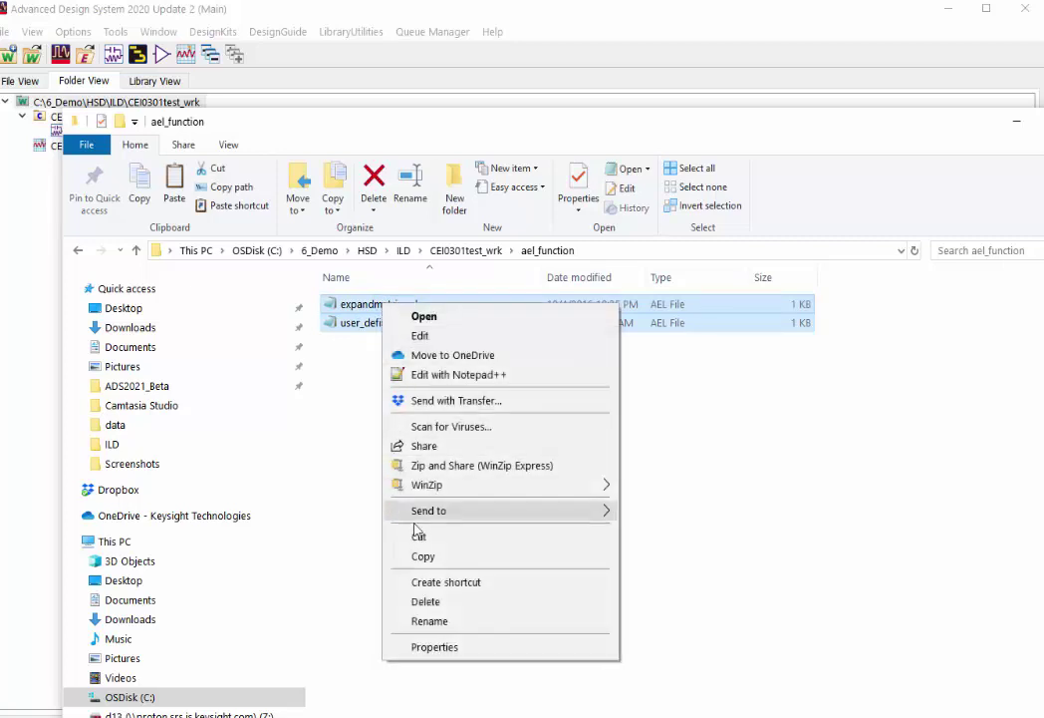
left_click(425, 556)
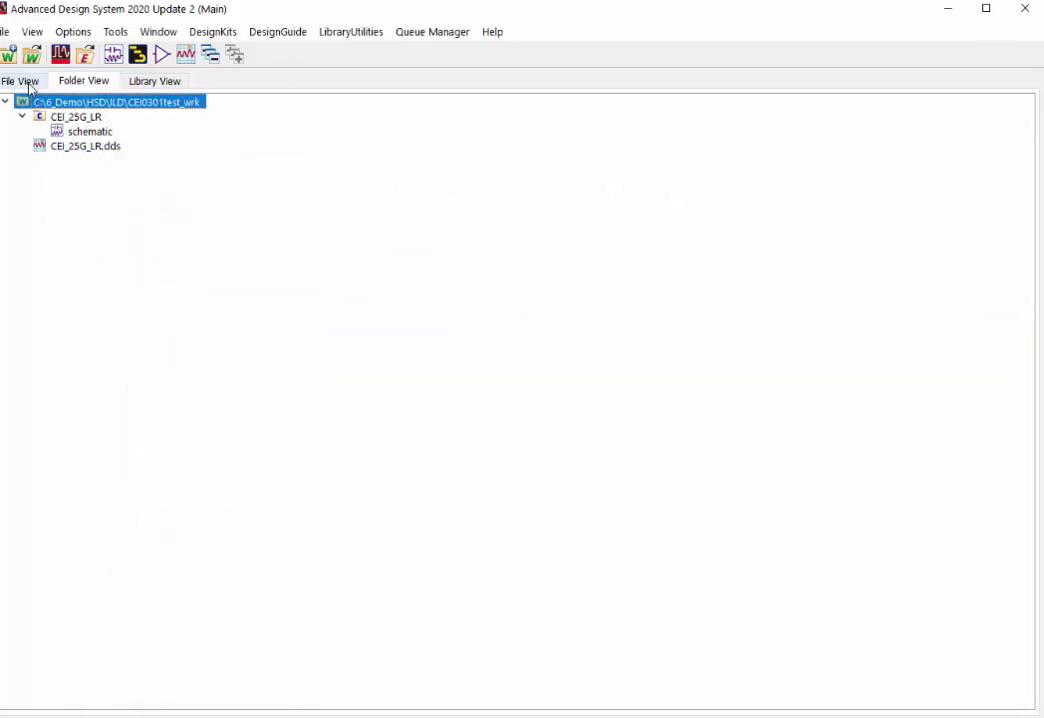
Step: In File View, go up to ADS2020U2 and open the hpeesof folder in the file system
left_click(30, 87)
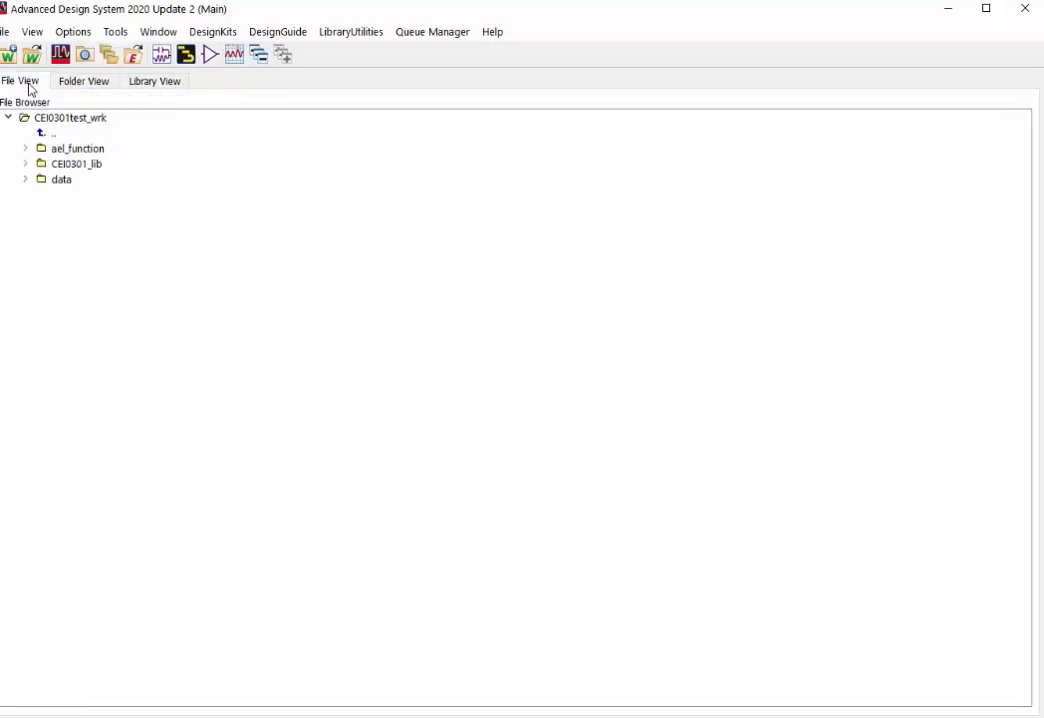
left_click(86, 57)
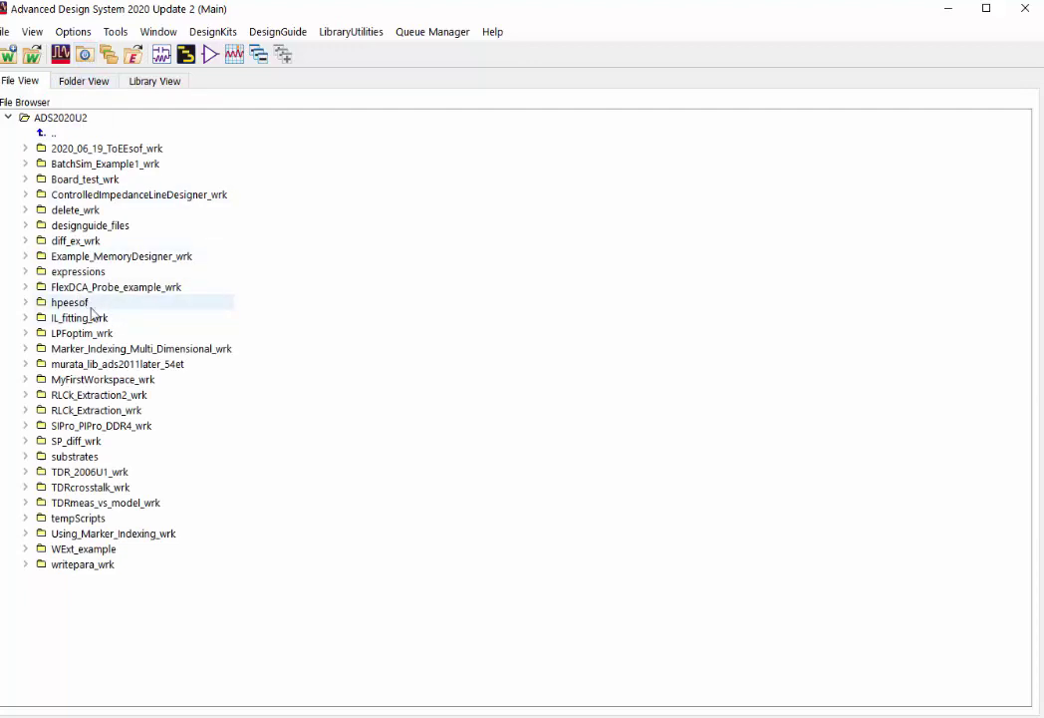
right_click(76, 305)
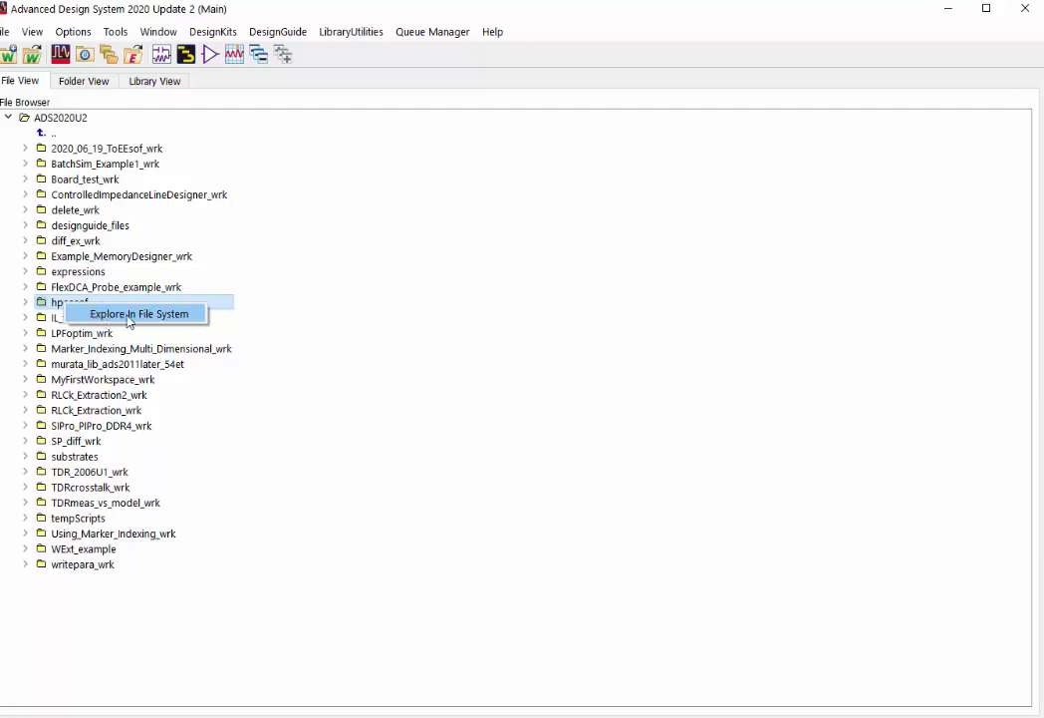
left_click(129, 315)
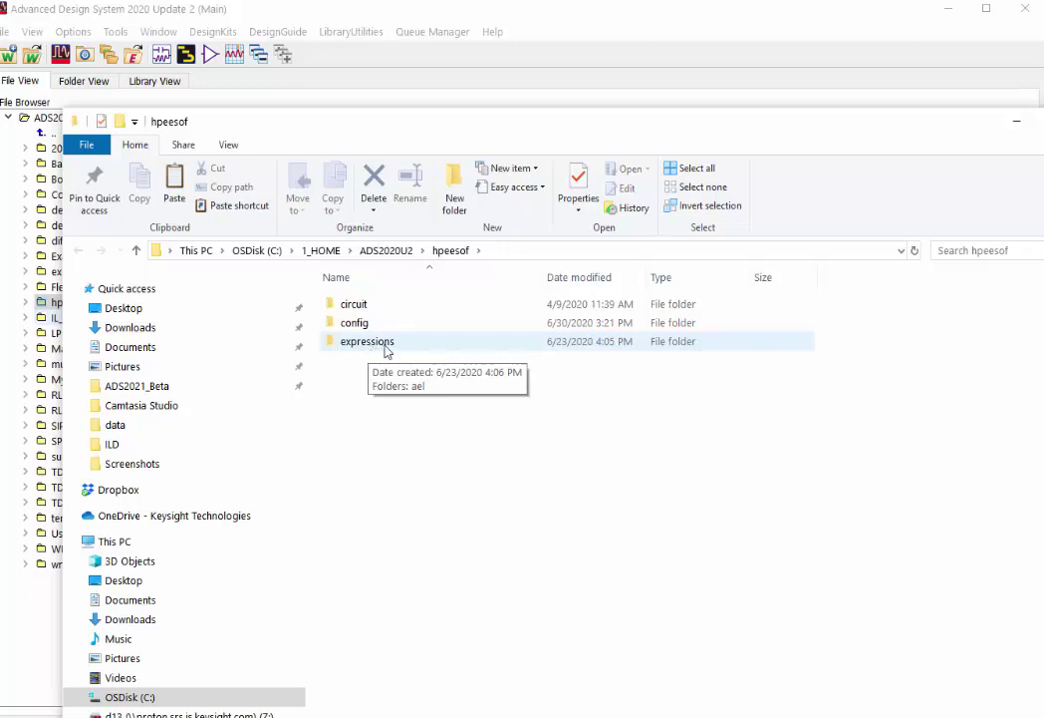
Step: Paste the two .ael files into hpeesof\expressions\ael, close Explorer, and begin exiting ADS
double_click(386, 349)
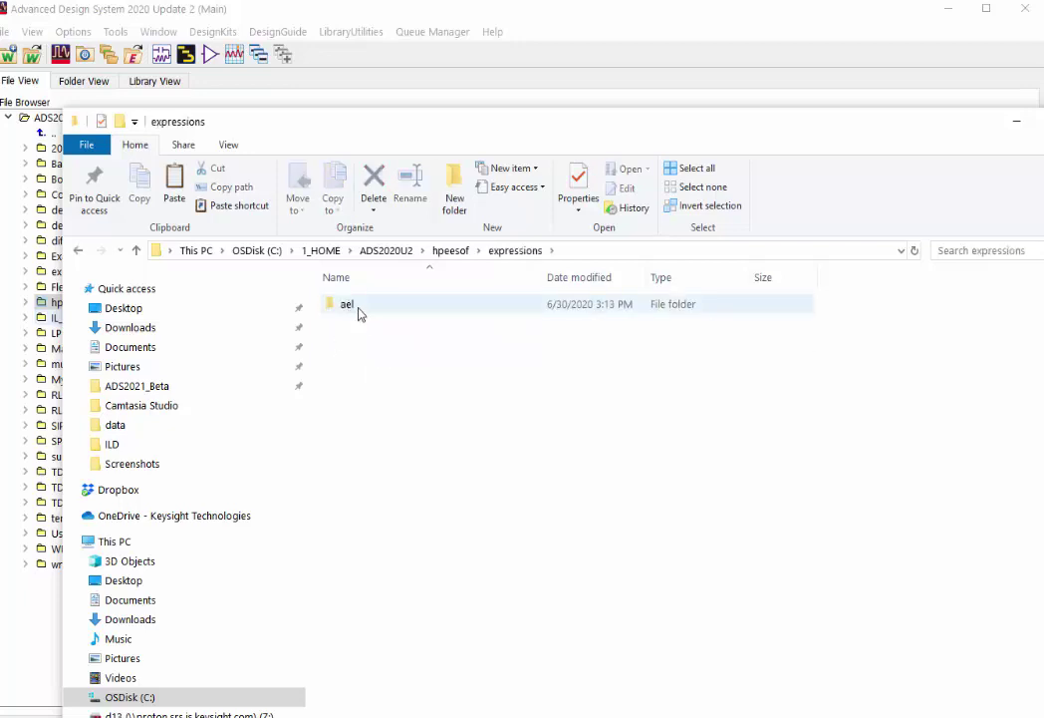
double_click(352, 307)
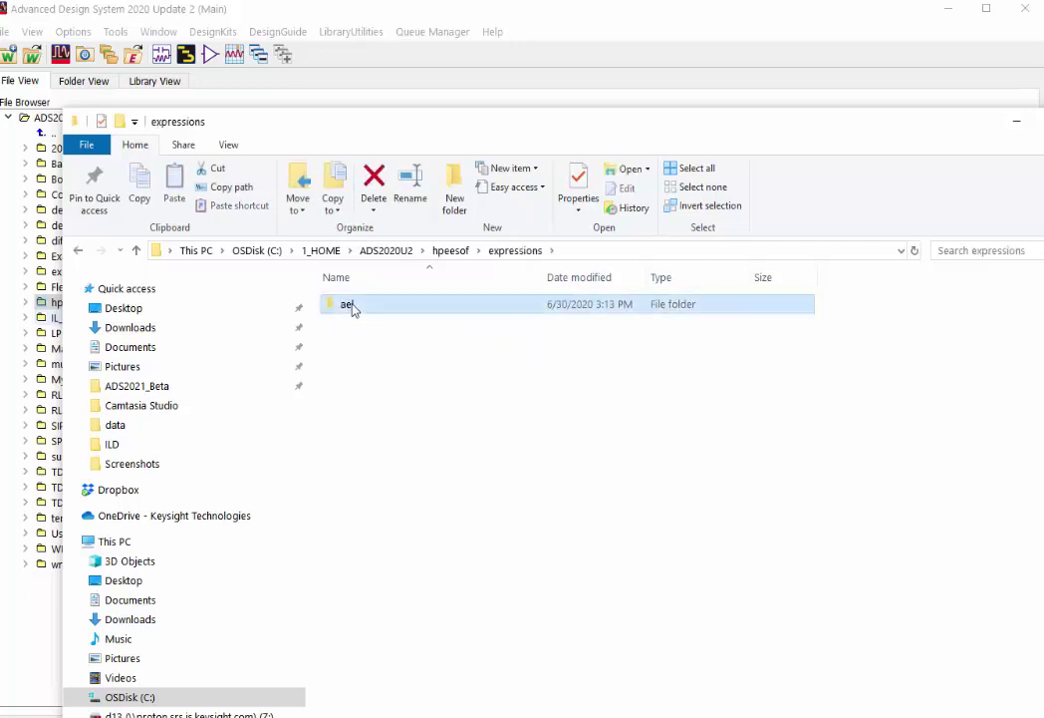
right_click(385, 362)
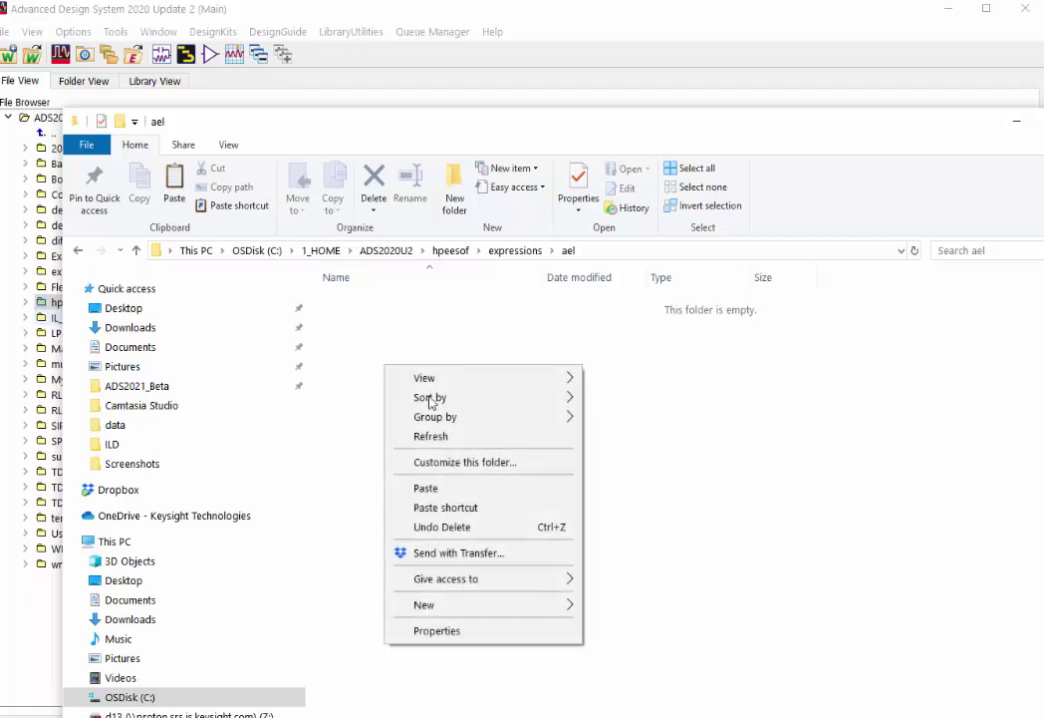
left_click(427, 488)
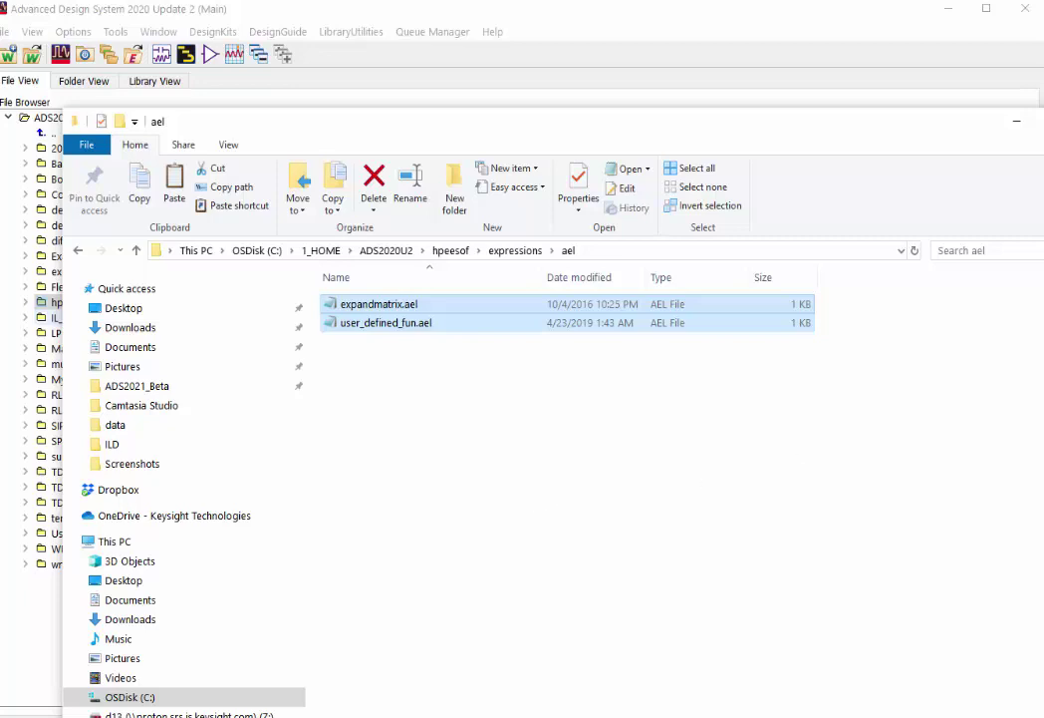
key("alt+F4")
left_click(1025, 8)
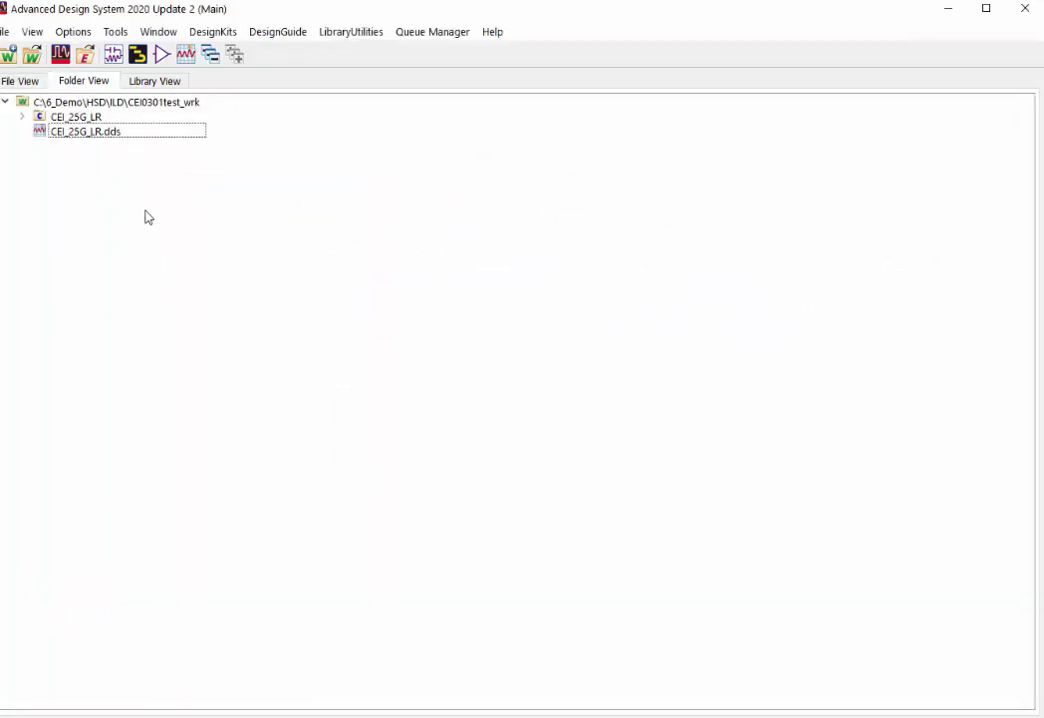
Step: Open CEI_25G_LR.dds, review its IL/RL page, then switch back to the ILD page
double_click(117, 133)
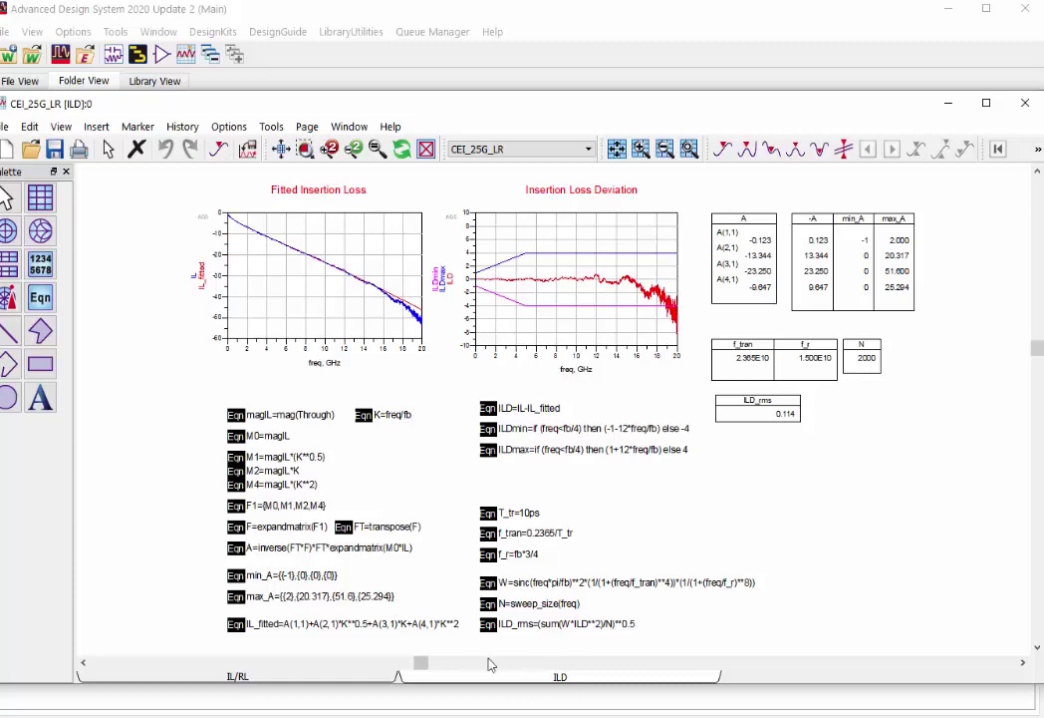
left_click(284, 681)
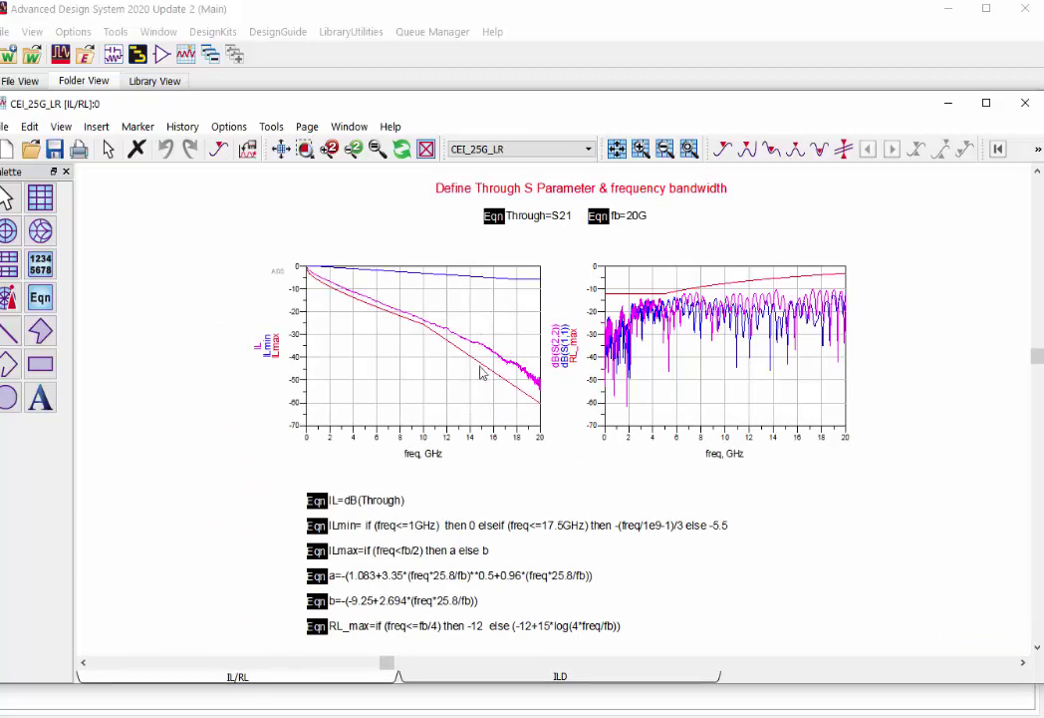
mouse_move(483, 372)
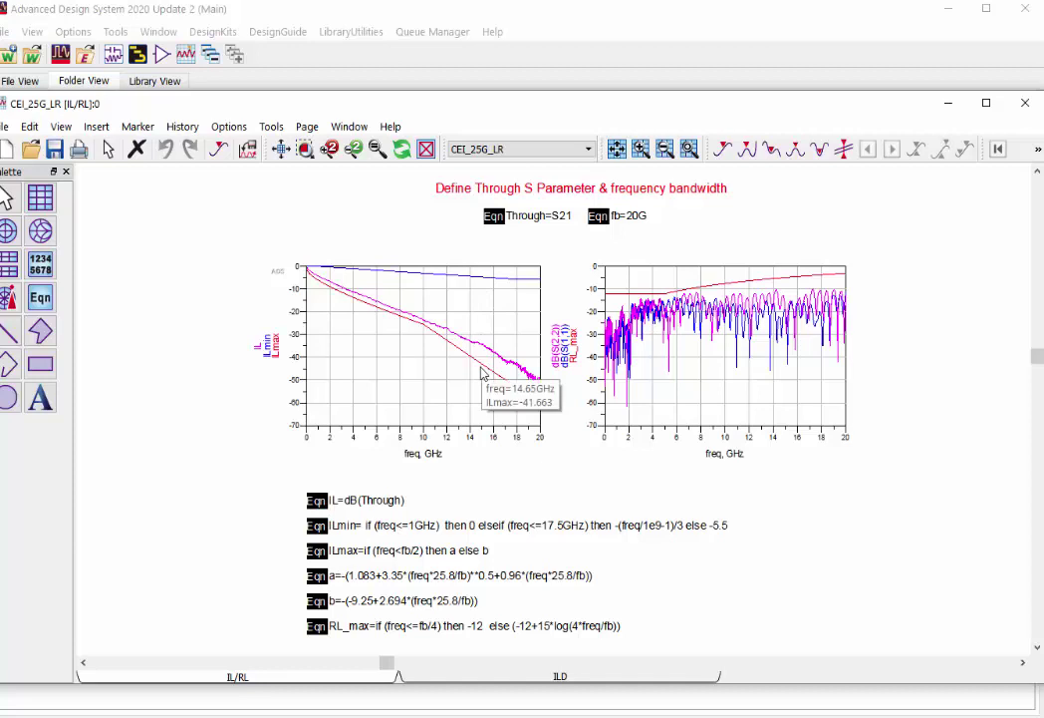
left_click(598, 679)
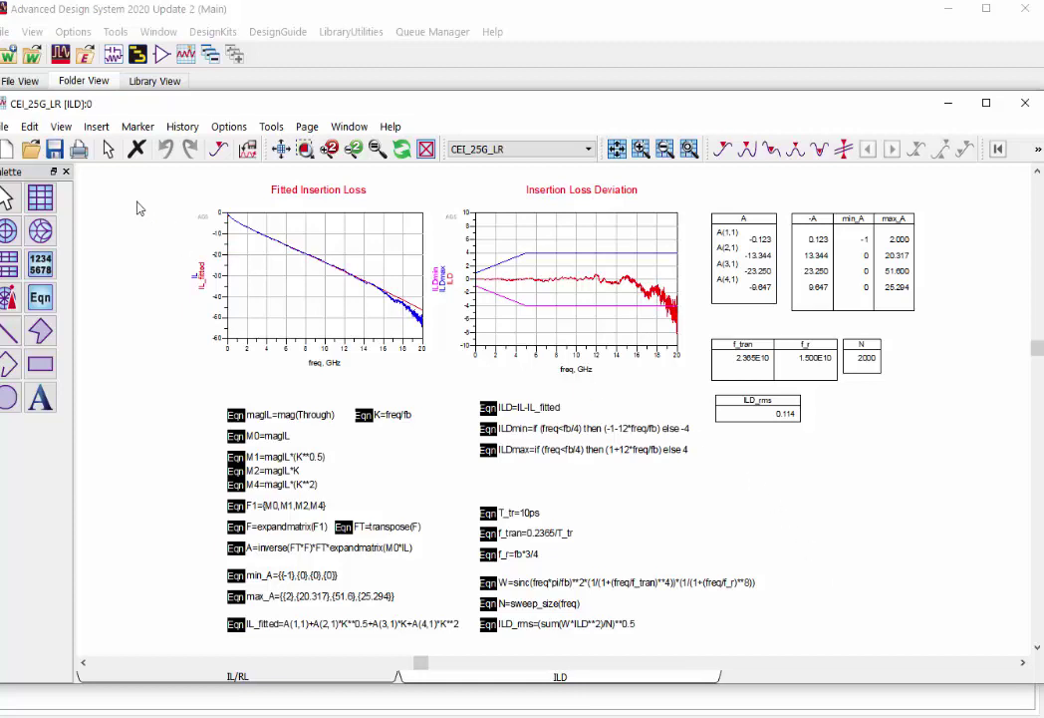
Step: Save the data display as a user template named IDL
left_click(8, 128)
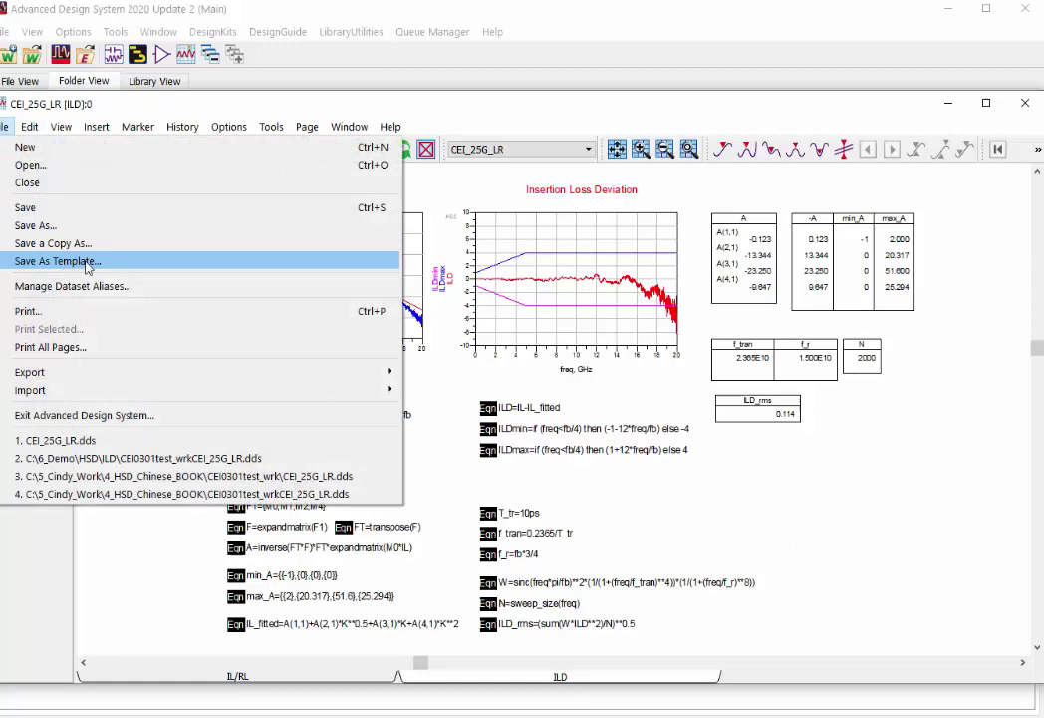
left_click(87, 261)
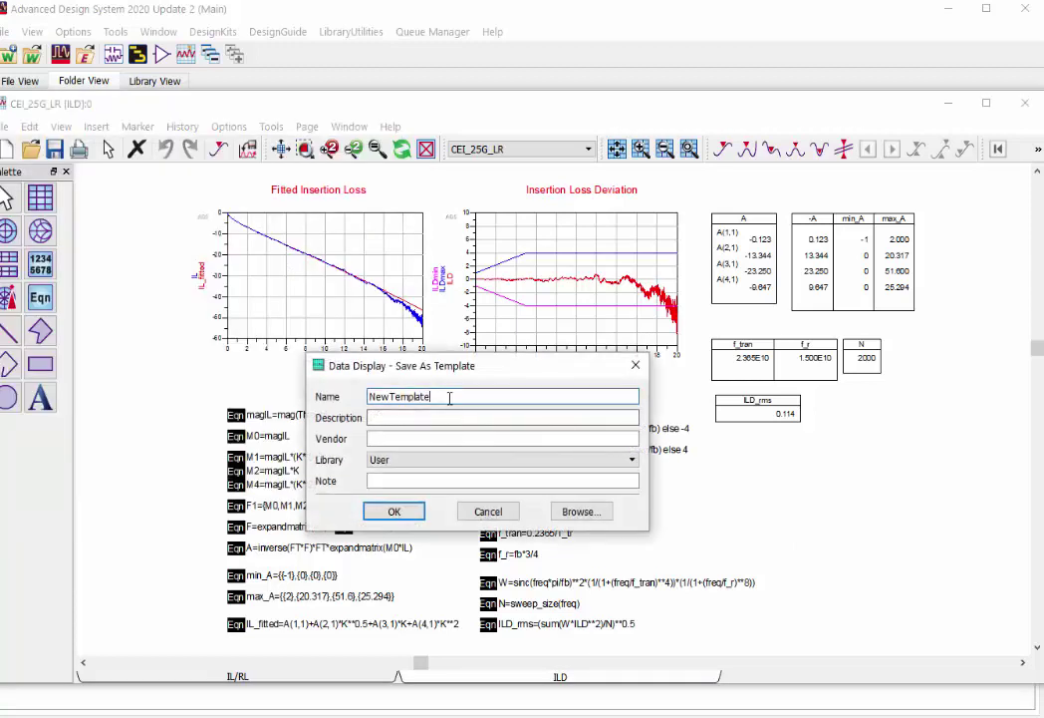
left_click_drag(450, 397, 372, 388)
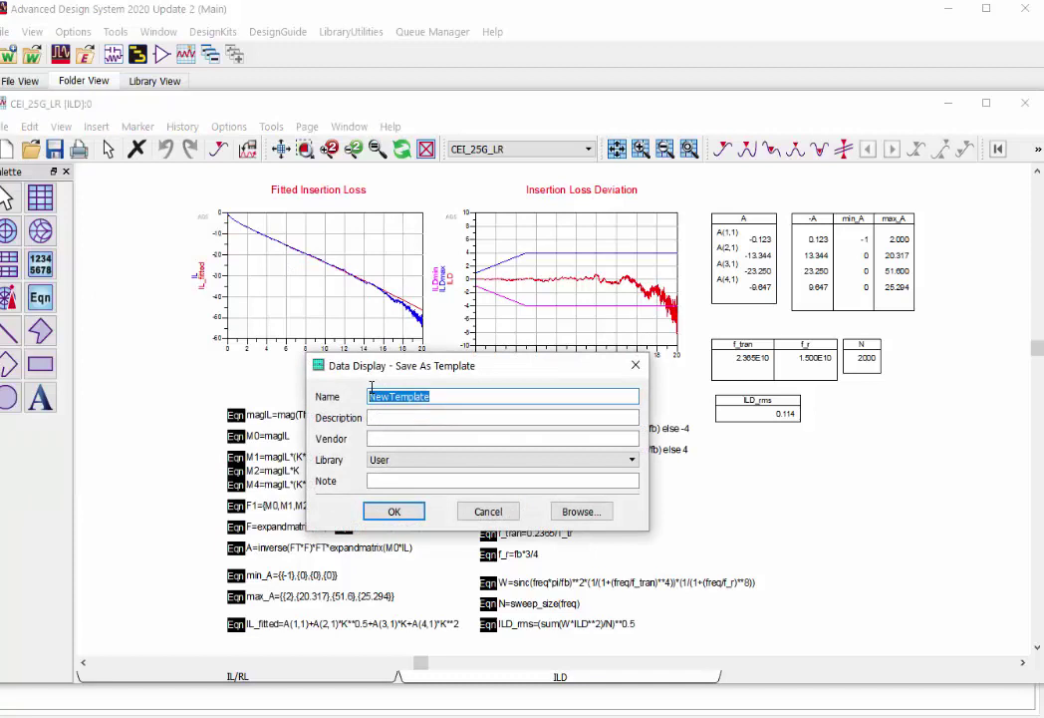
type("IDL")
key("Return")
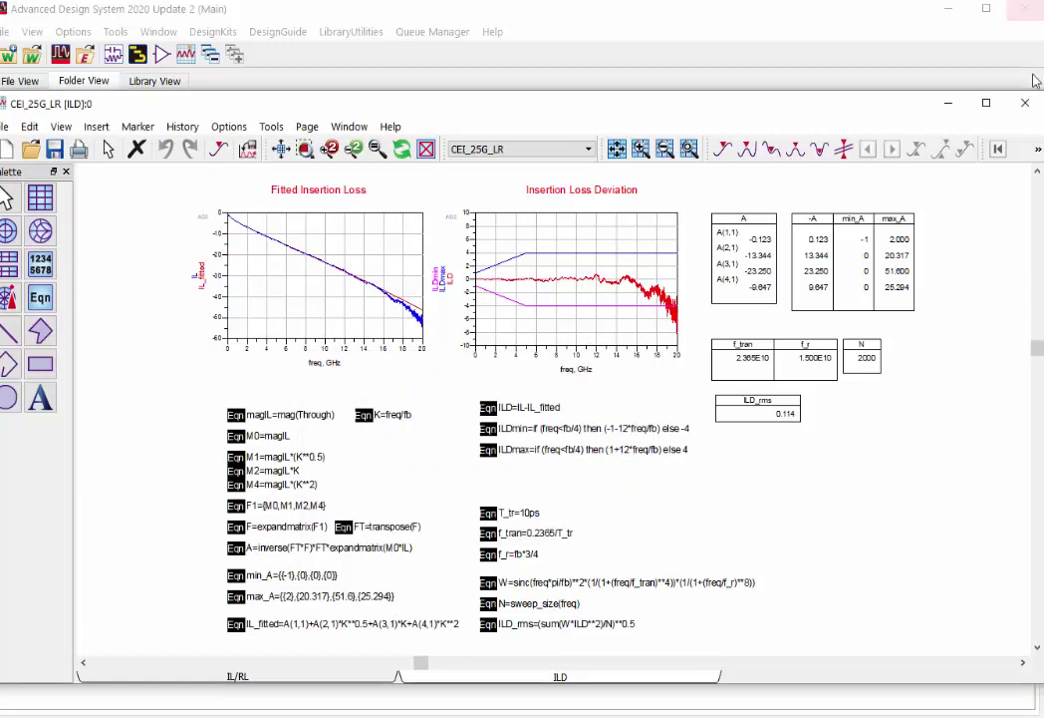
Step: Close the data display, create a new workspace named test1_wrk, and start a new schematic
left_click(1026, 102)
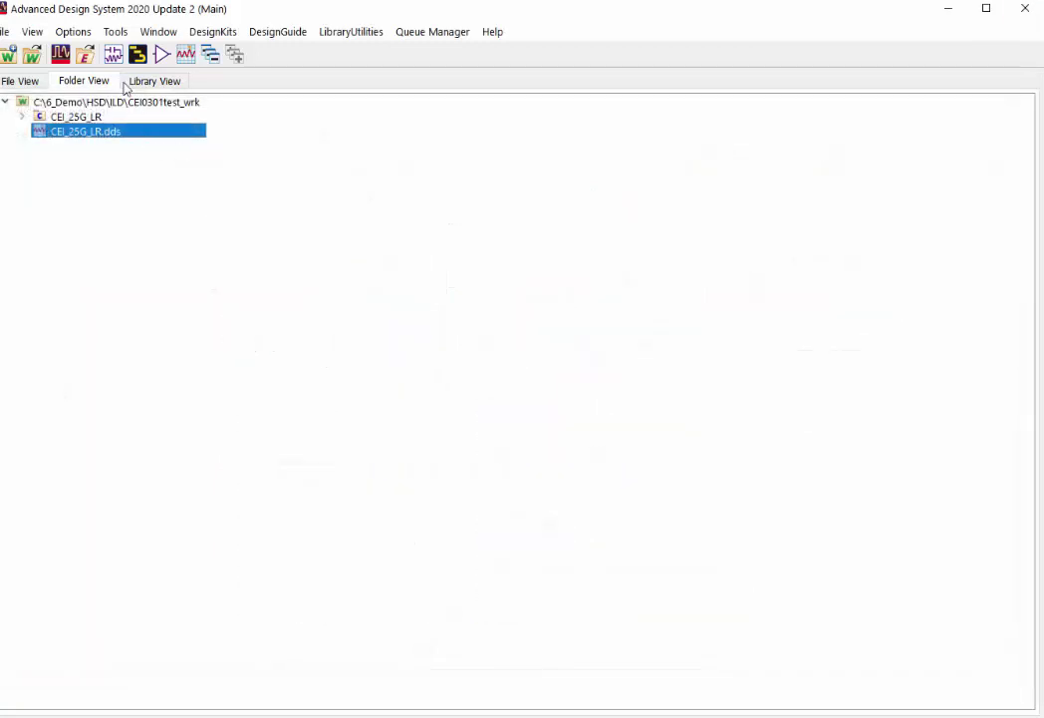
left_click(10, 56)
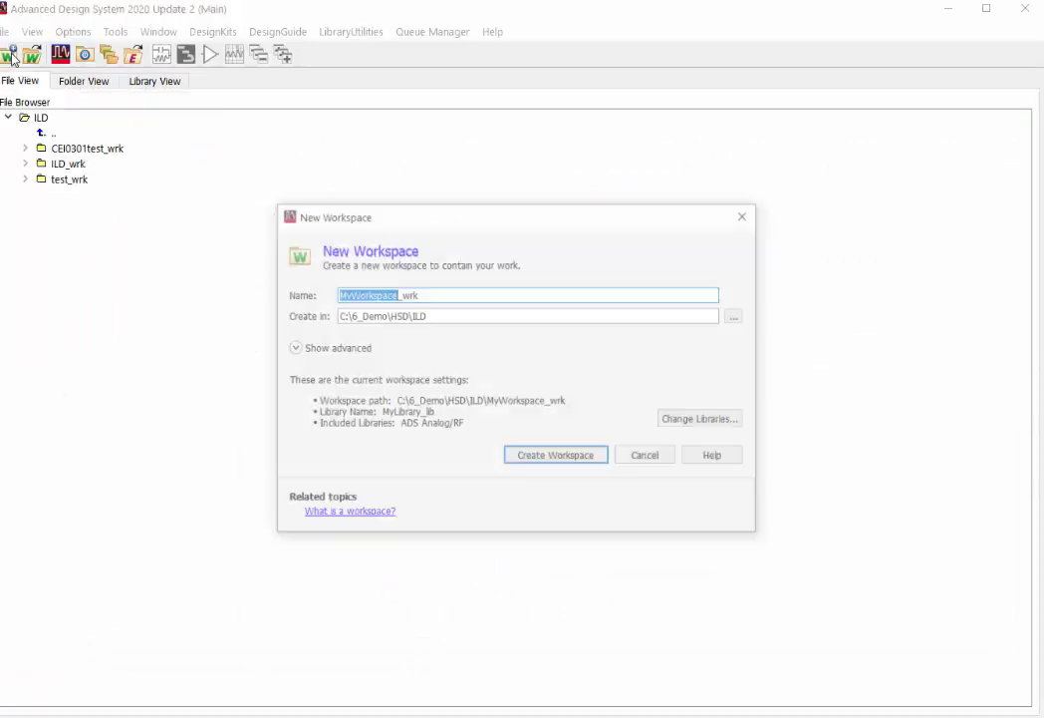
type("ters")
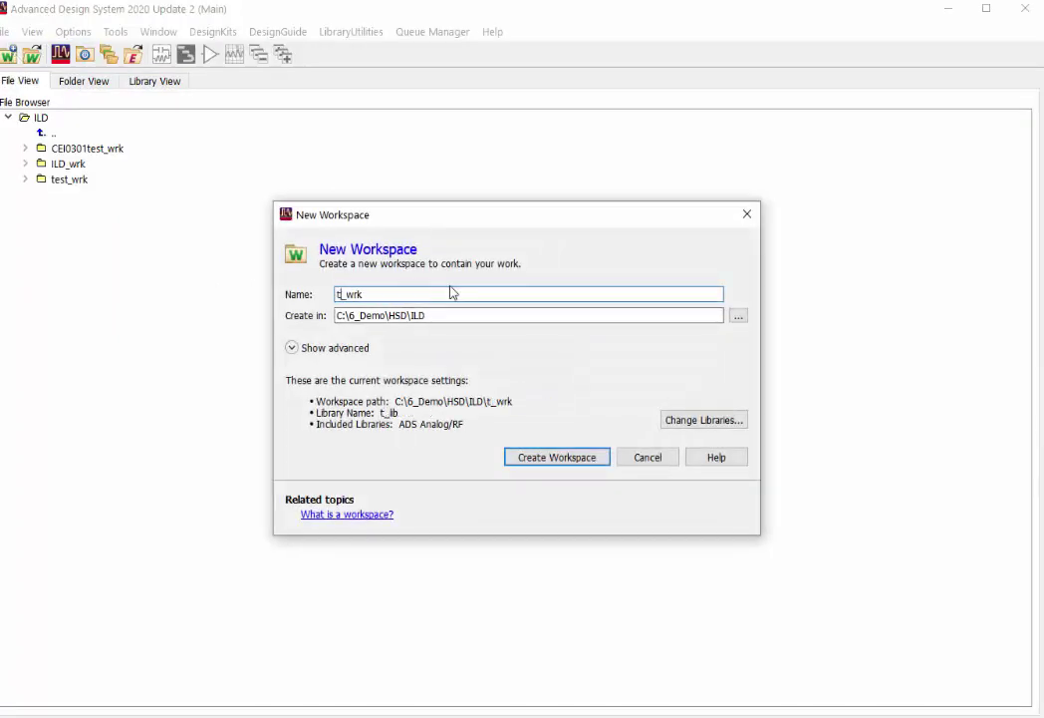
key("BackSpace")
key("BackSpace")
type("st1")
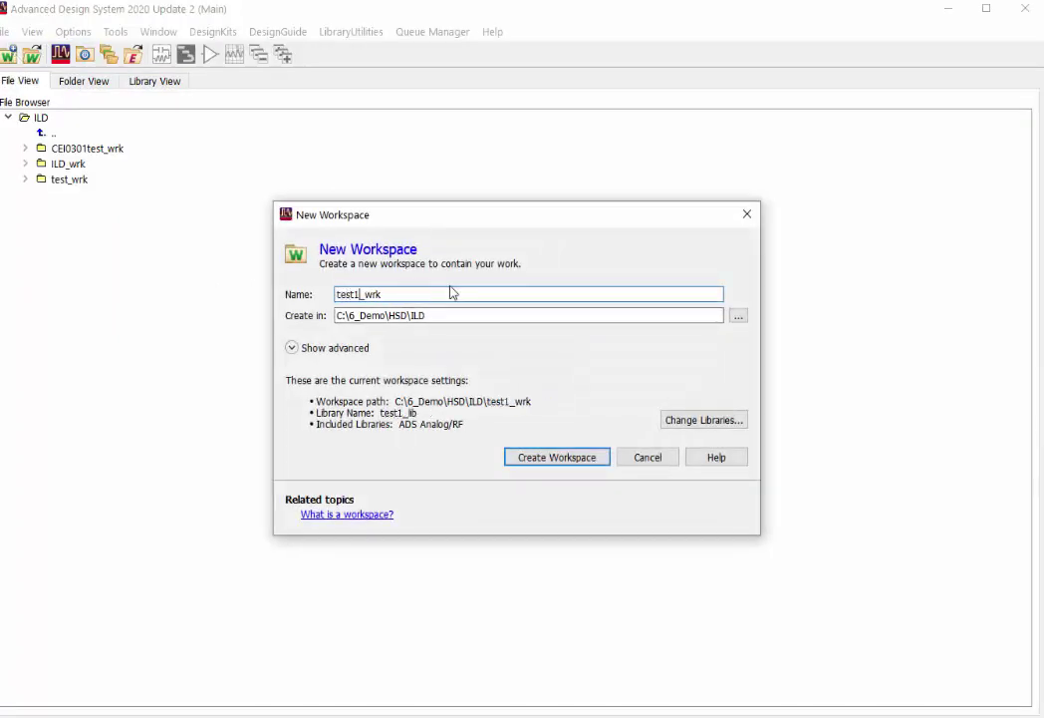
key("Return")
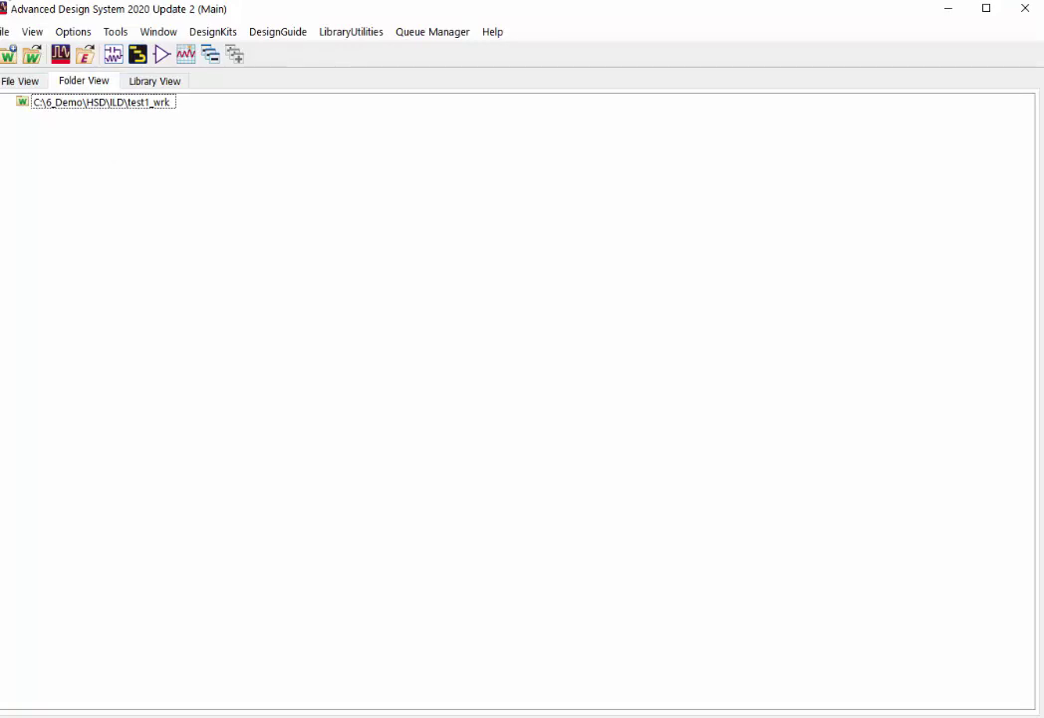
left_click(112, 55)
Step: Create the cell_1 schematic and place a single SnP S-parameter file block
left_click(531, 419)
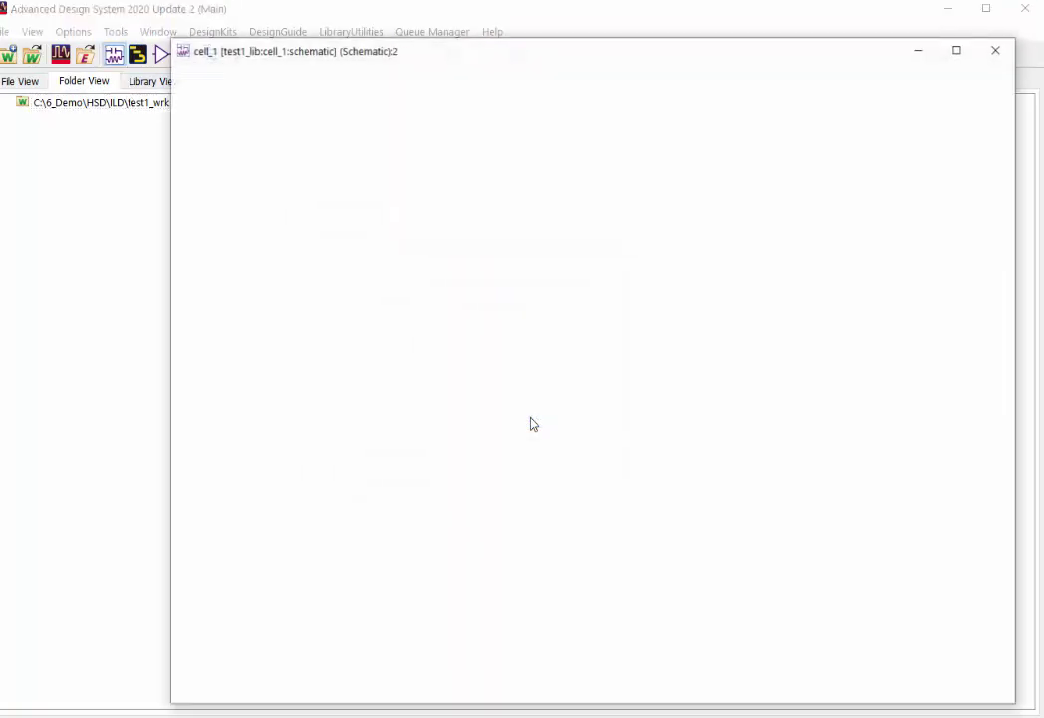
left_click(238, 125)
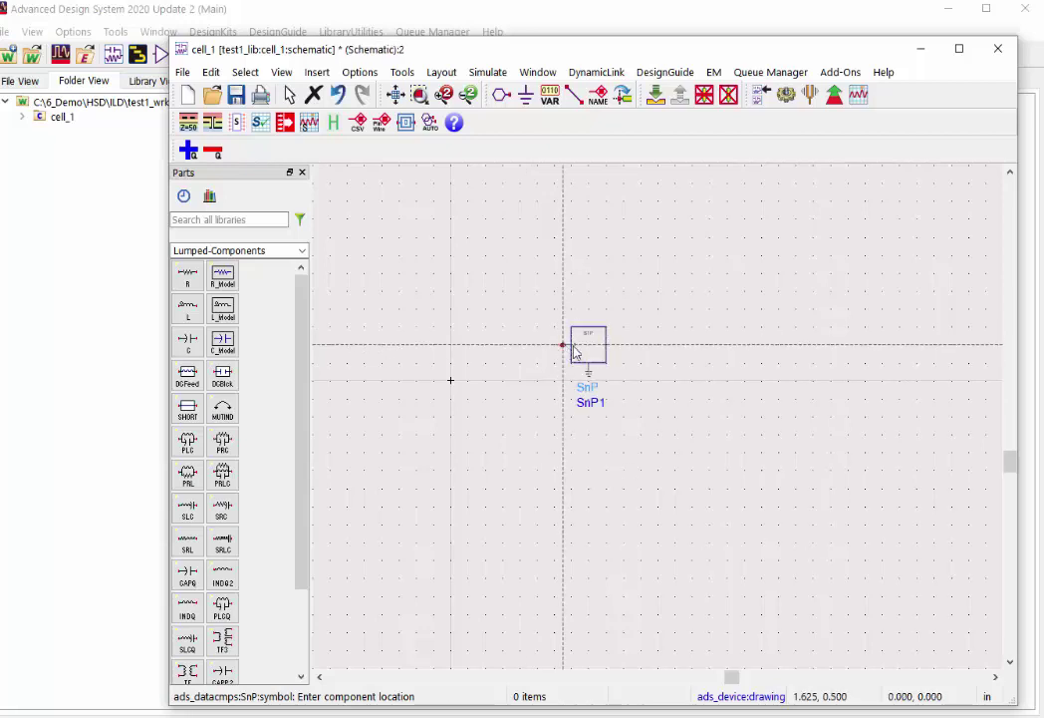
left_click(565, 348)
key("Escape")
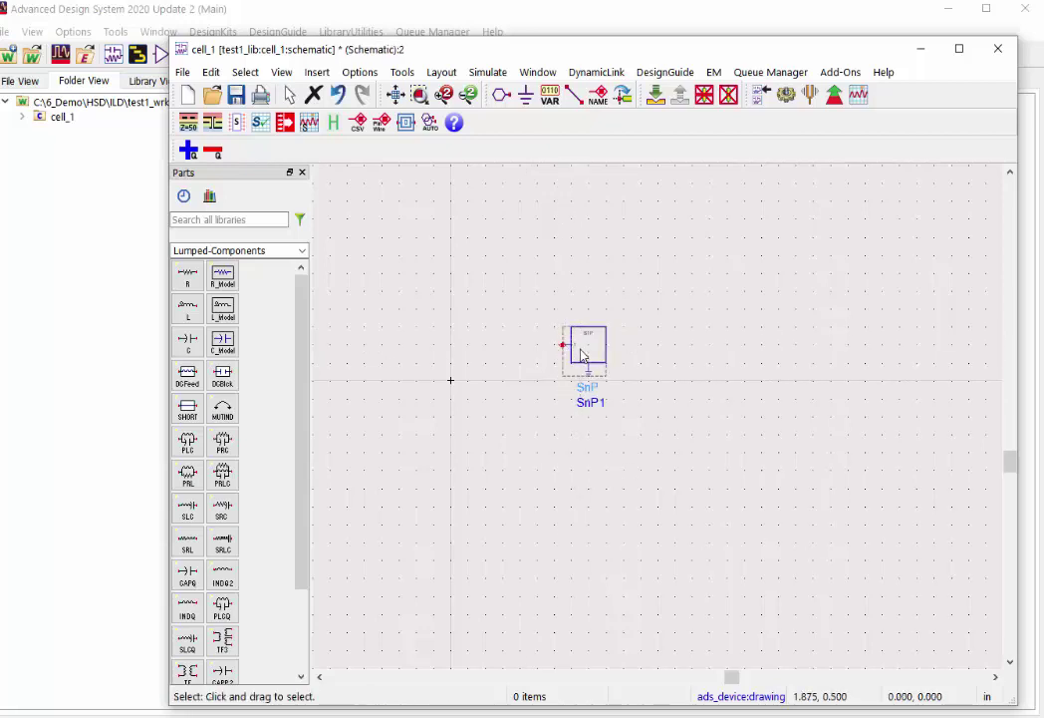
Step: Load Channel.s12p from the ILD folder into SnP1 with the second pin configuration
double_click(583, 356)
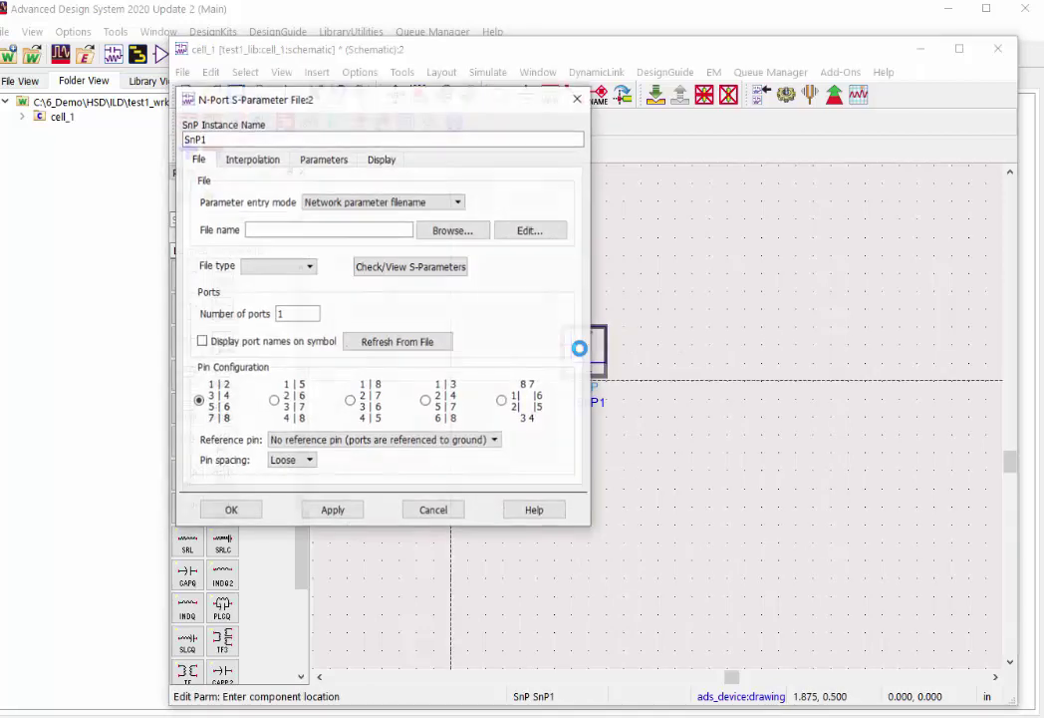
left_click(447, 240)
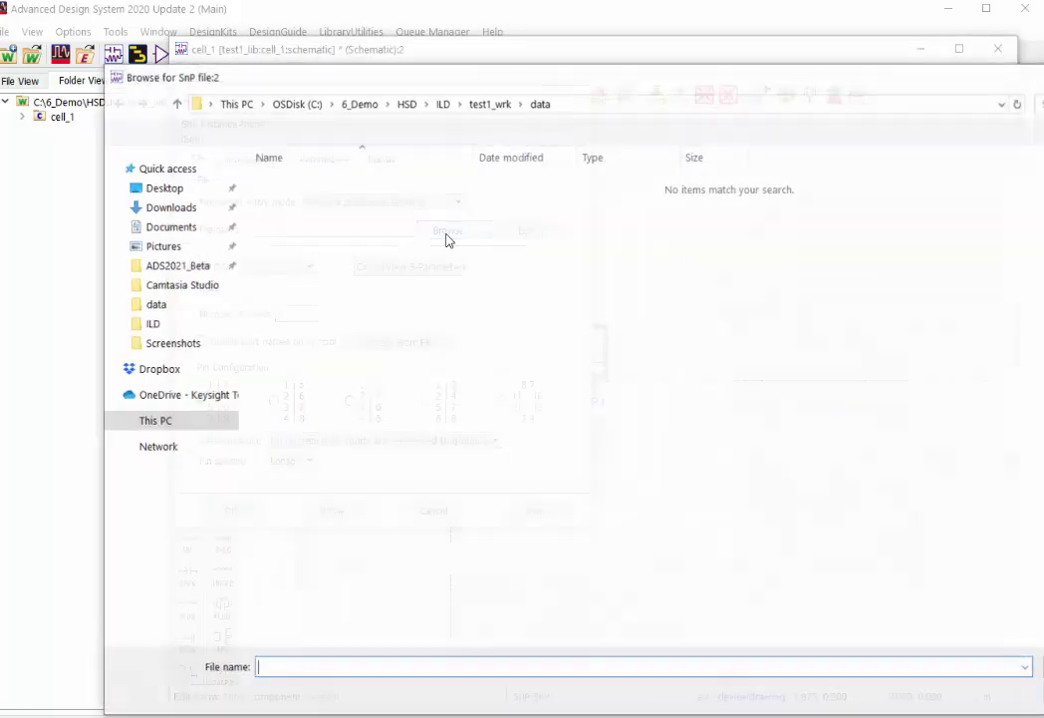
left_click(443, 104)
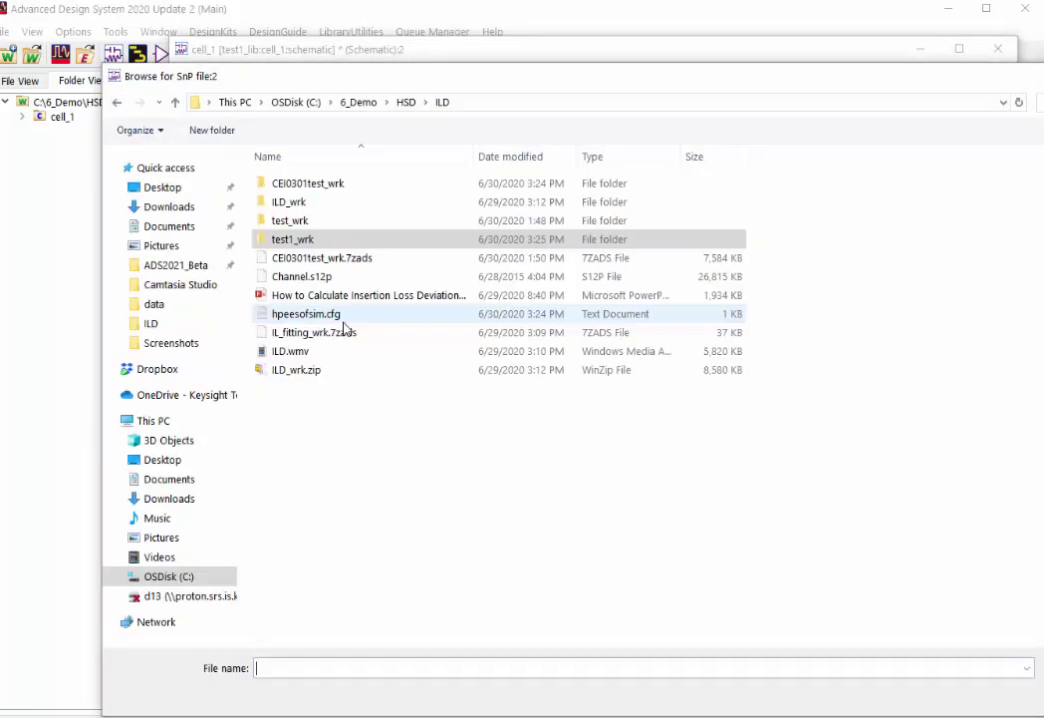
double_click(302, 277)
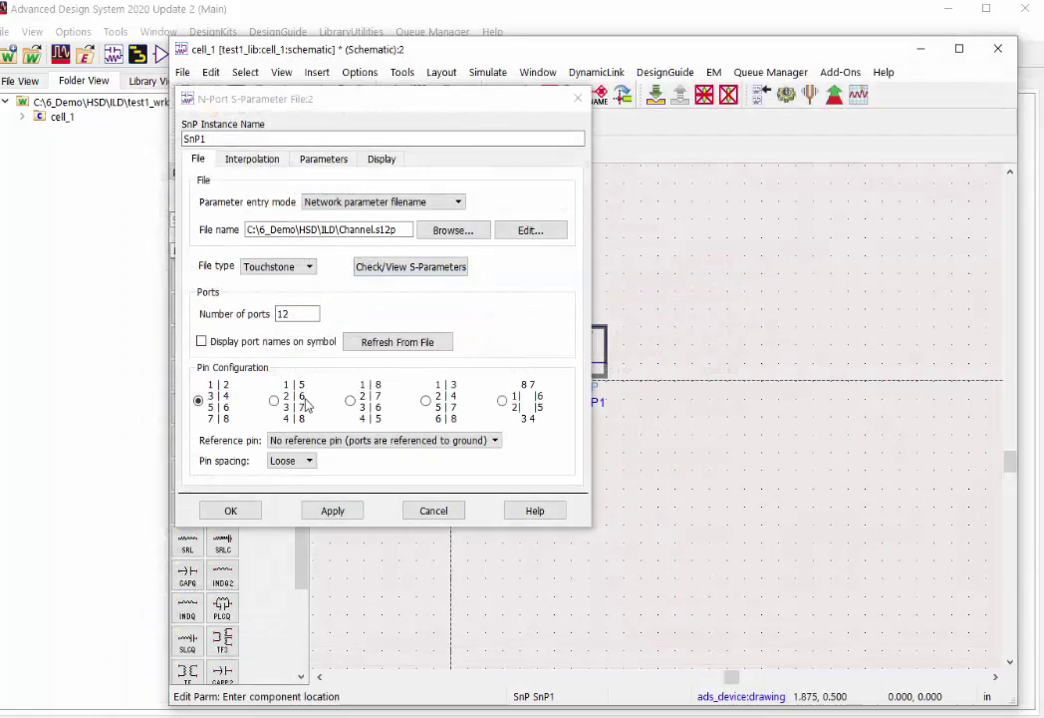
left_click(299, 402)
left_click(244, 512)
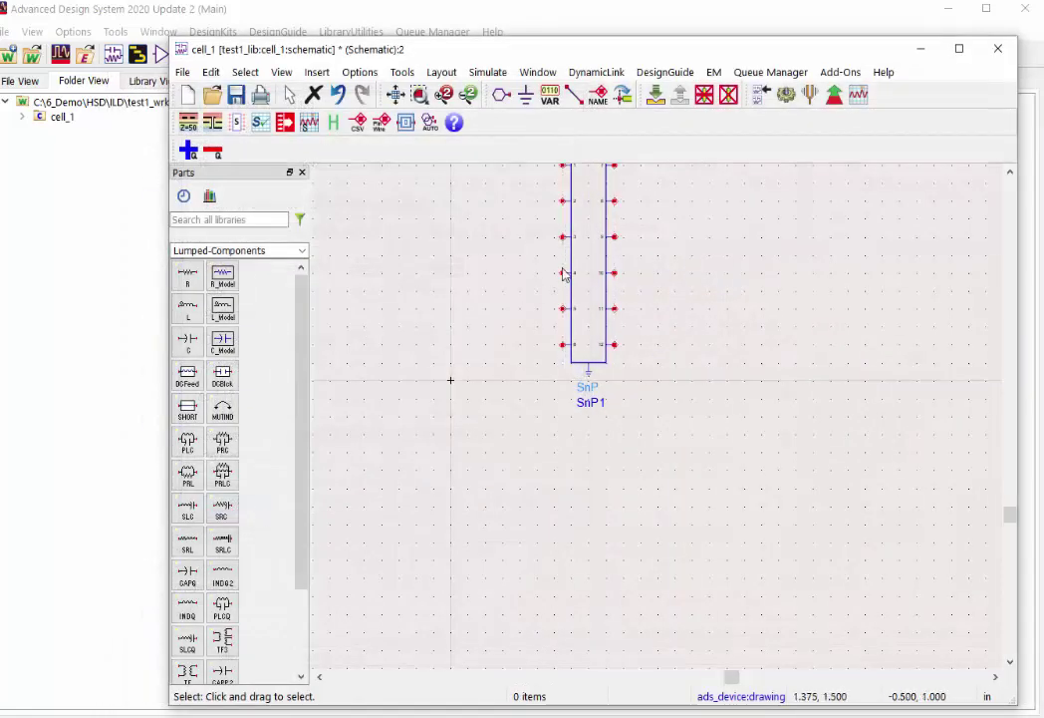
Step: Run SnP Utilities' Prepare device for Differential Simulations on the SnP1 block
left_click_drag(563, 274, 611, 319)
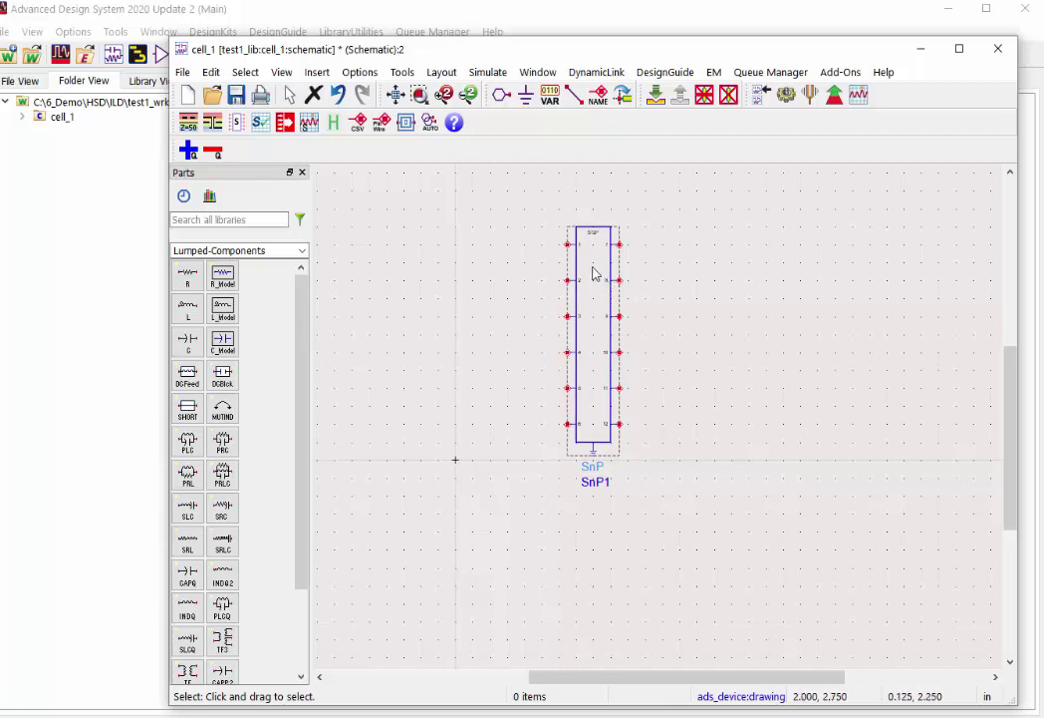
left_click(403, 74)
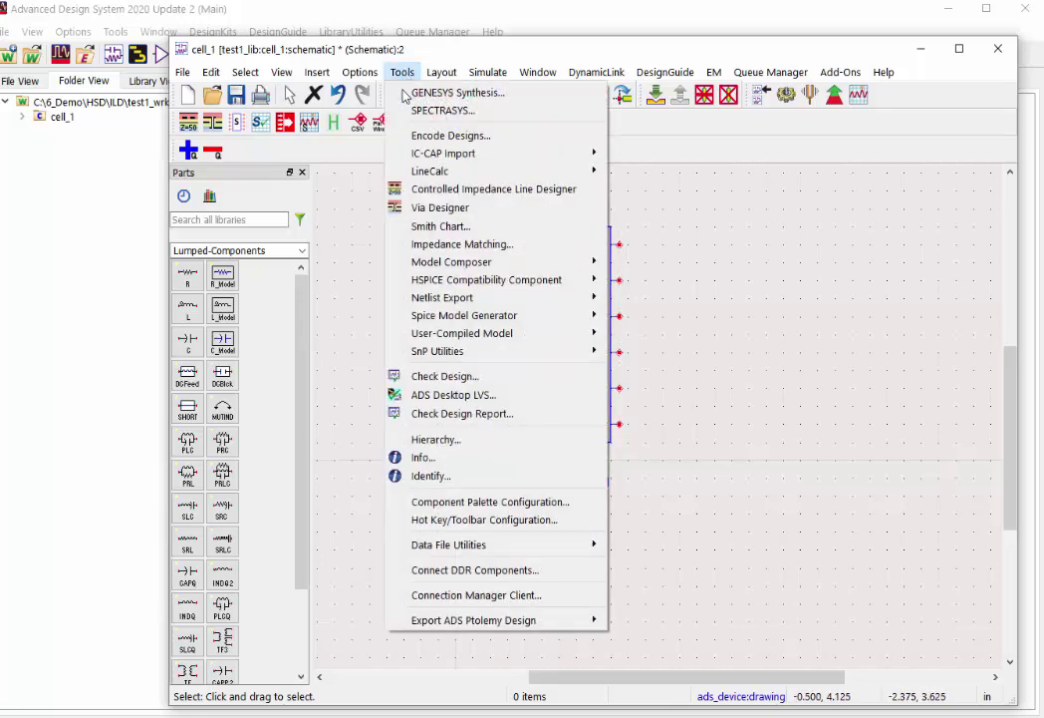
mouse_move(598, 351)
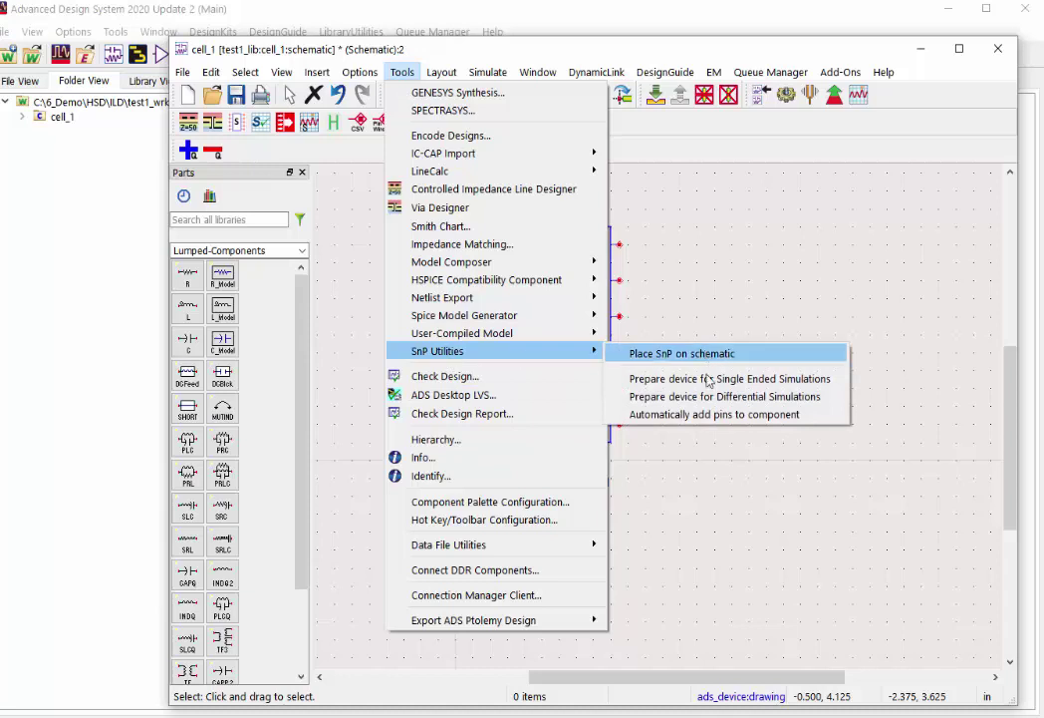
left_click(785, 397)
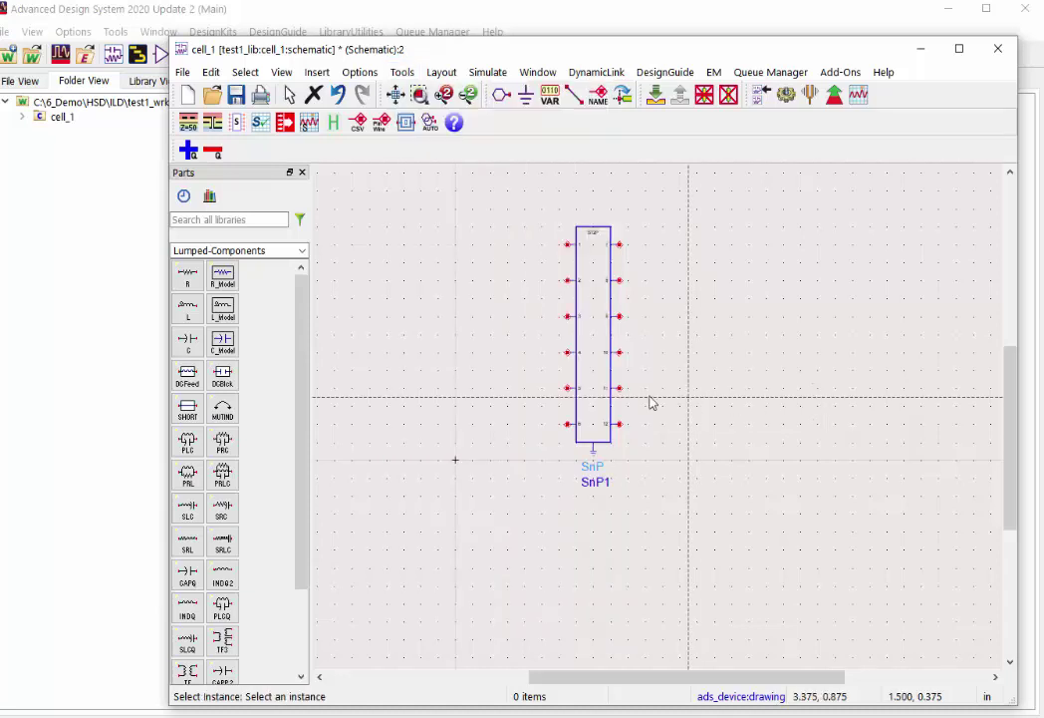
left_click(599, 333)
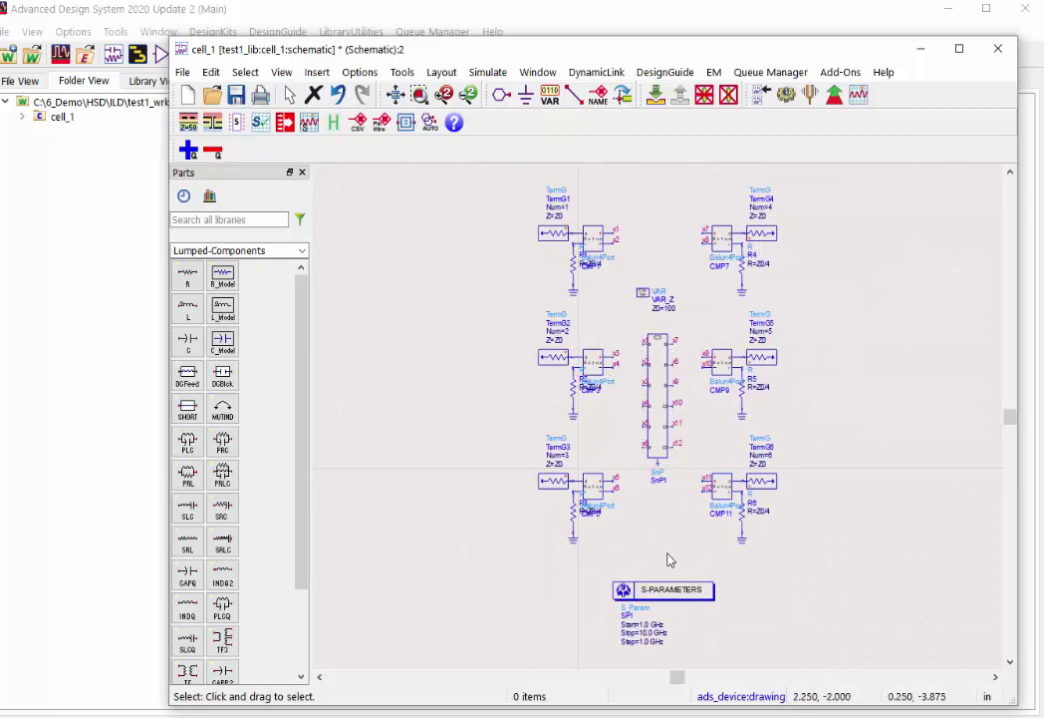
Step: Set the S-parameter sweep Start to 0 and Step to 0.01 GHz, then run the simulation
scroll(646, 522, "up", 3)
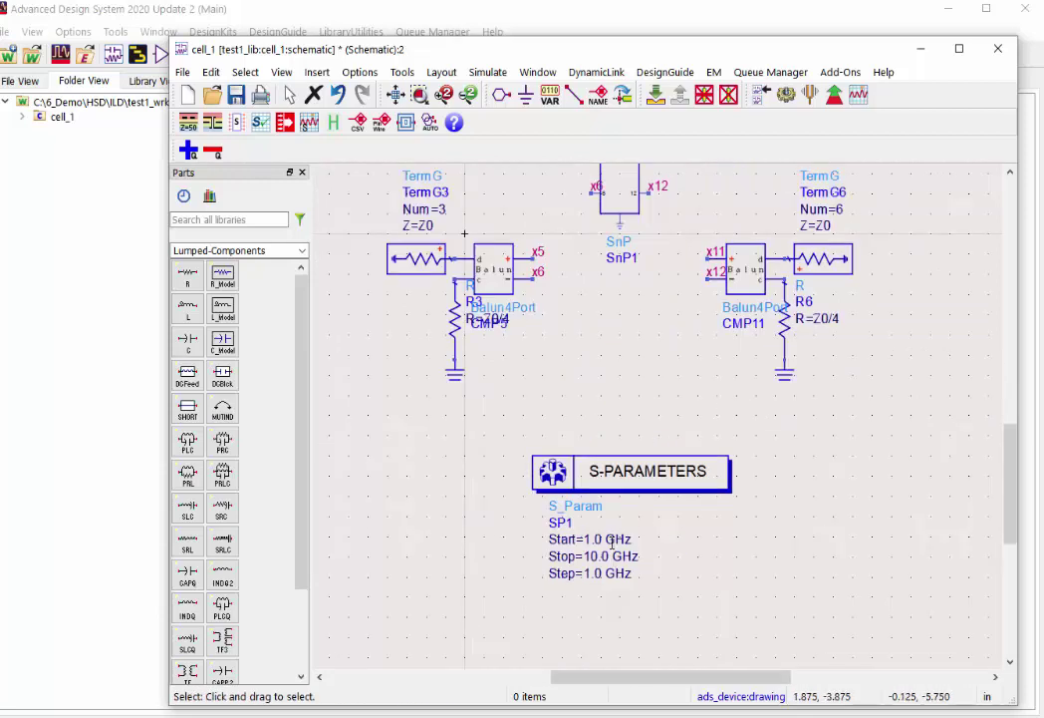
double_click(612, 539)
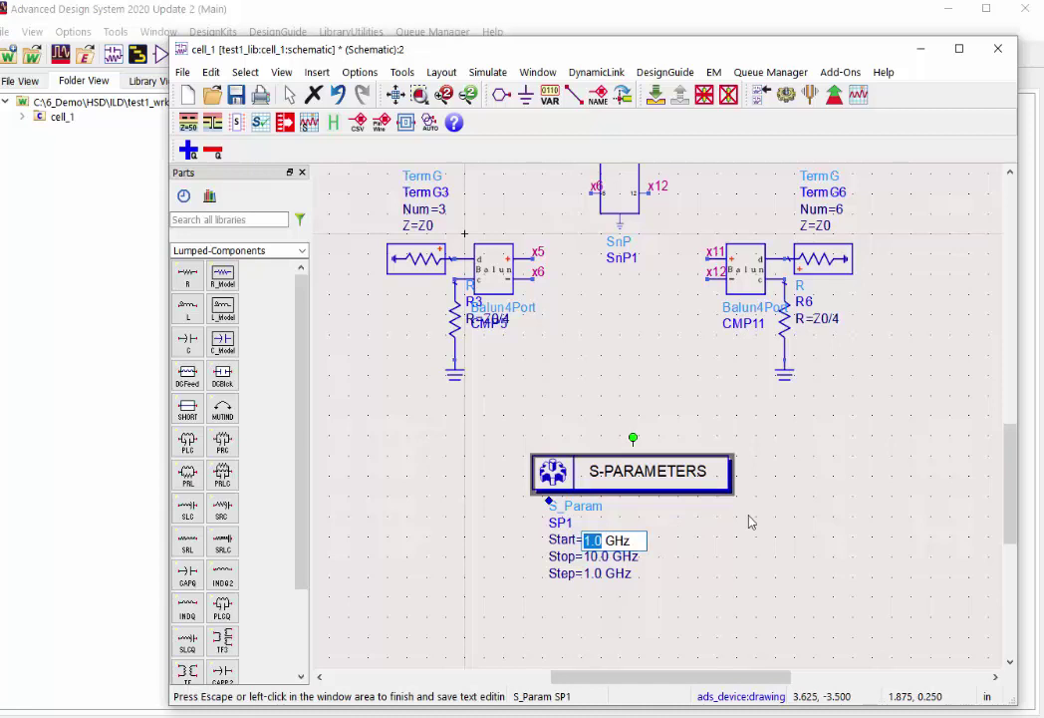
type("0")
left_click(646, 590)
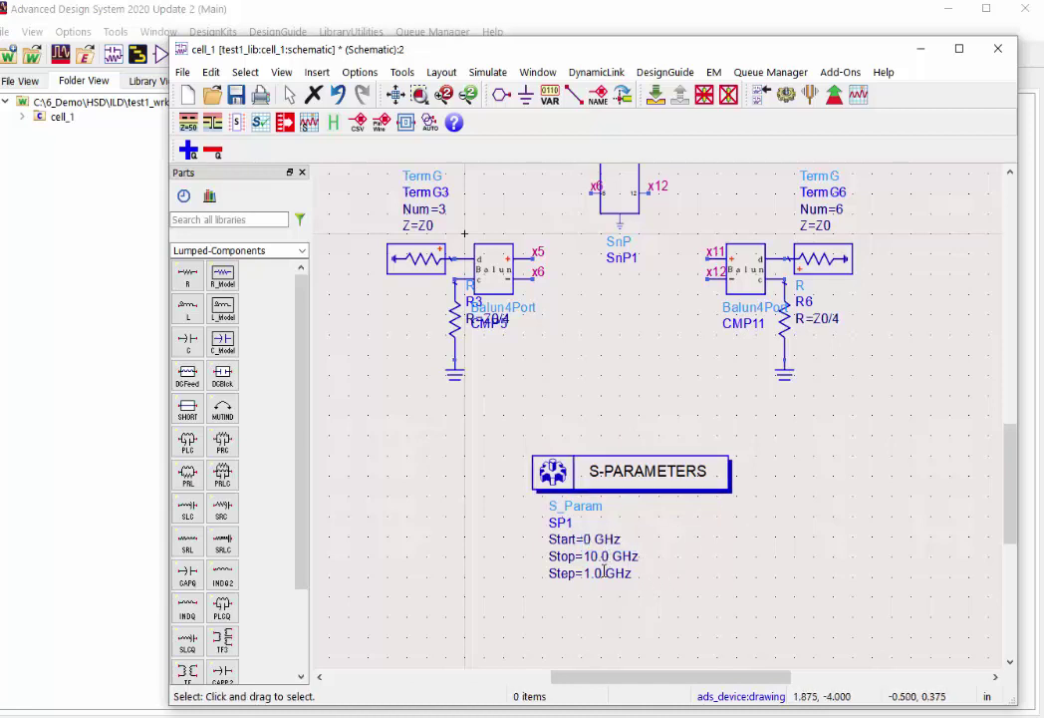
left_click(603, 572)
type("0.")
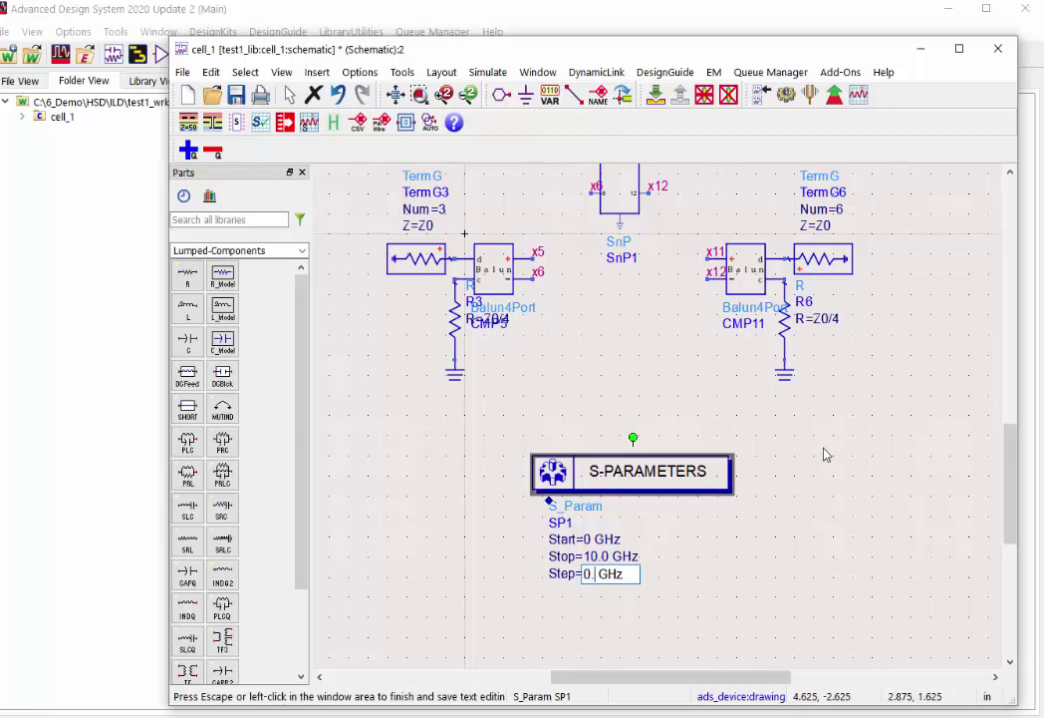
type("01")
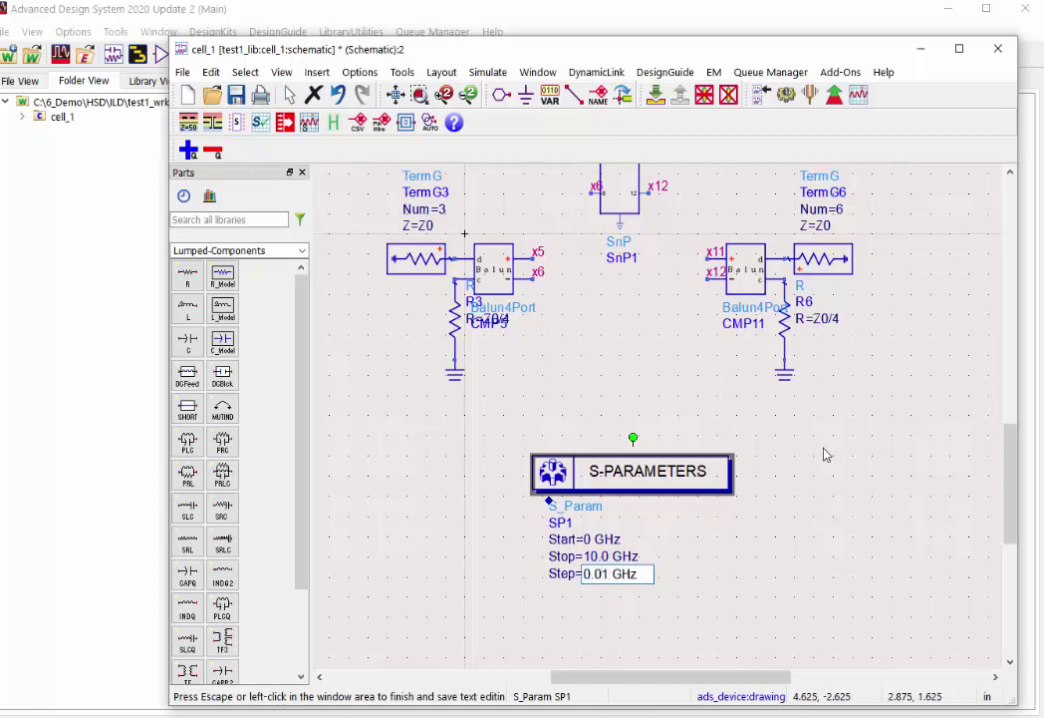
left_click(760, 547)
left_click(783, 104)
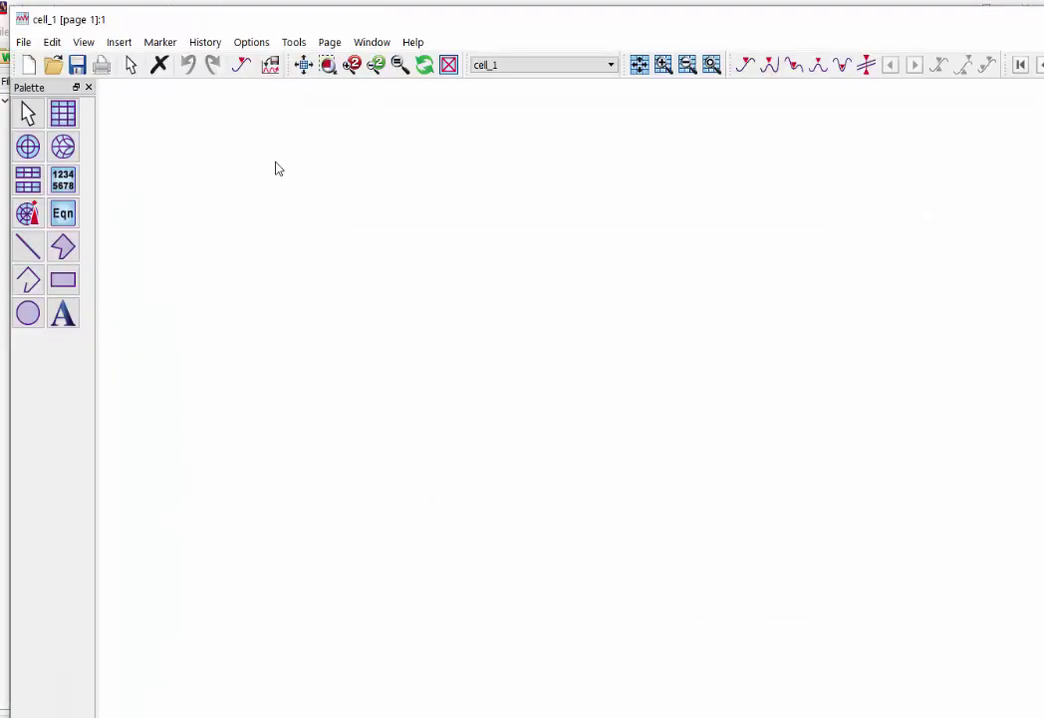
Step: Insert the ILD template from the User library into the cell_1 data display
left_click(126, 47)
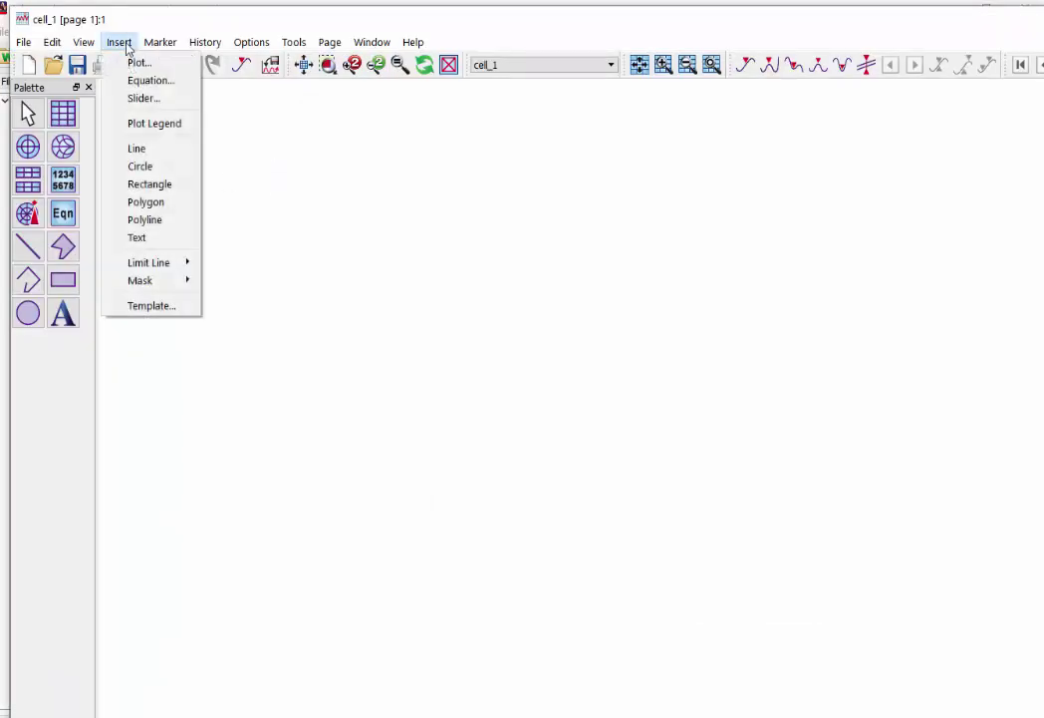
left_click(154, 306)
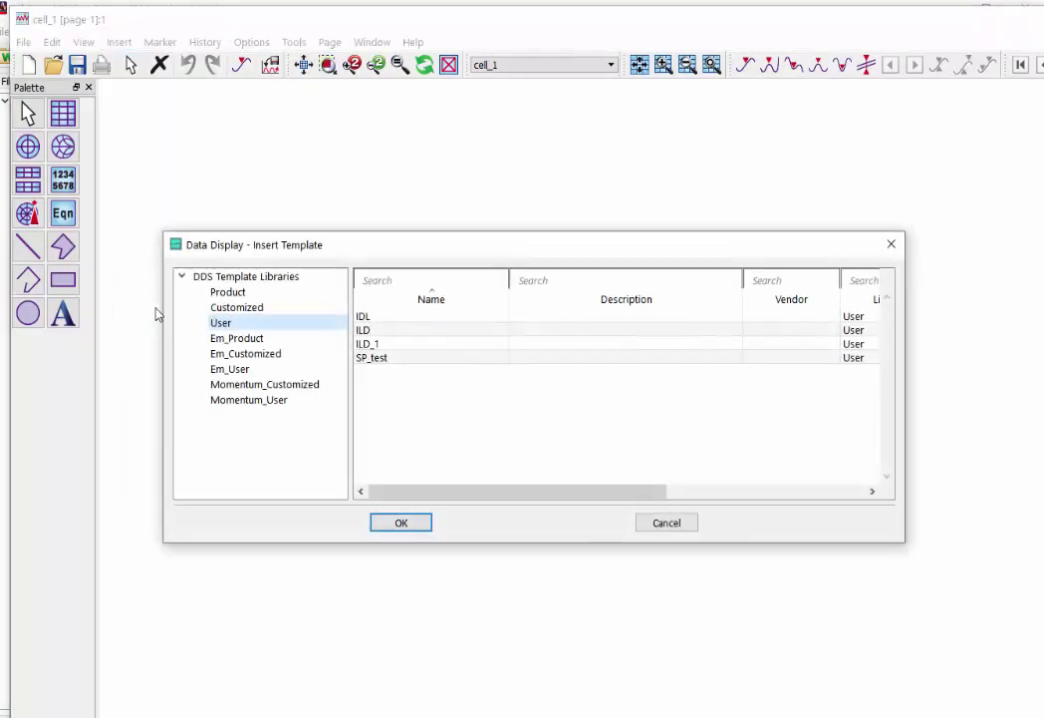
left_click(369, 331)
double_click(369, 332)
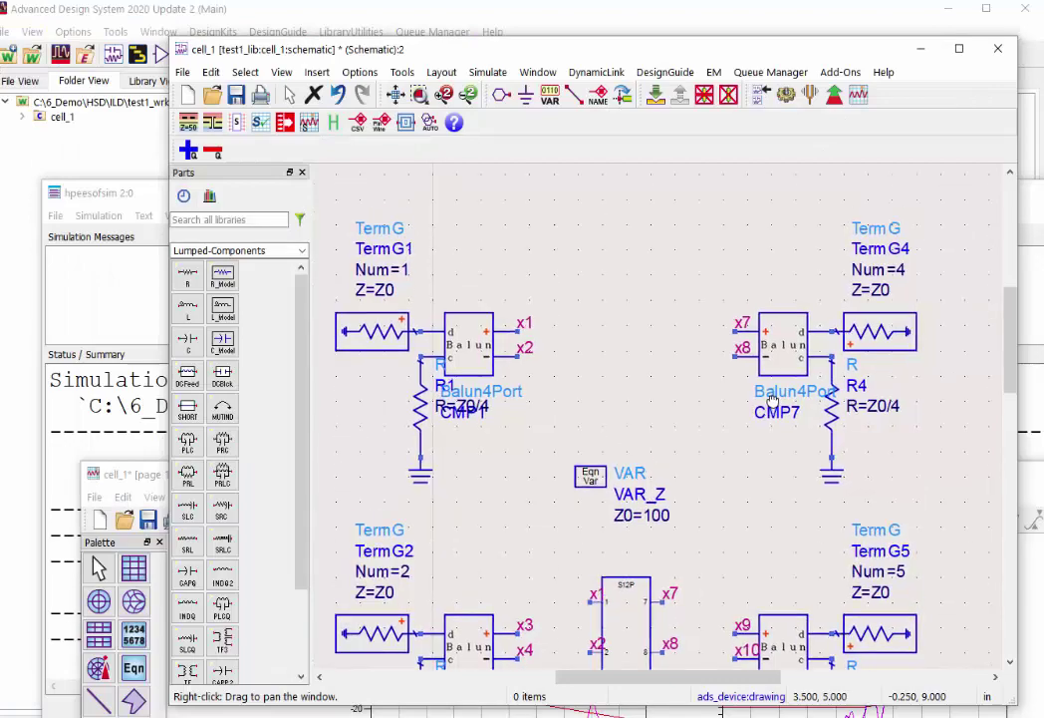
Step: Enlarge the data display and change the Through equation from S21 to S41
double_click(601, 8)
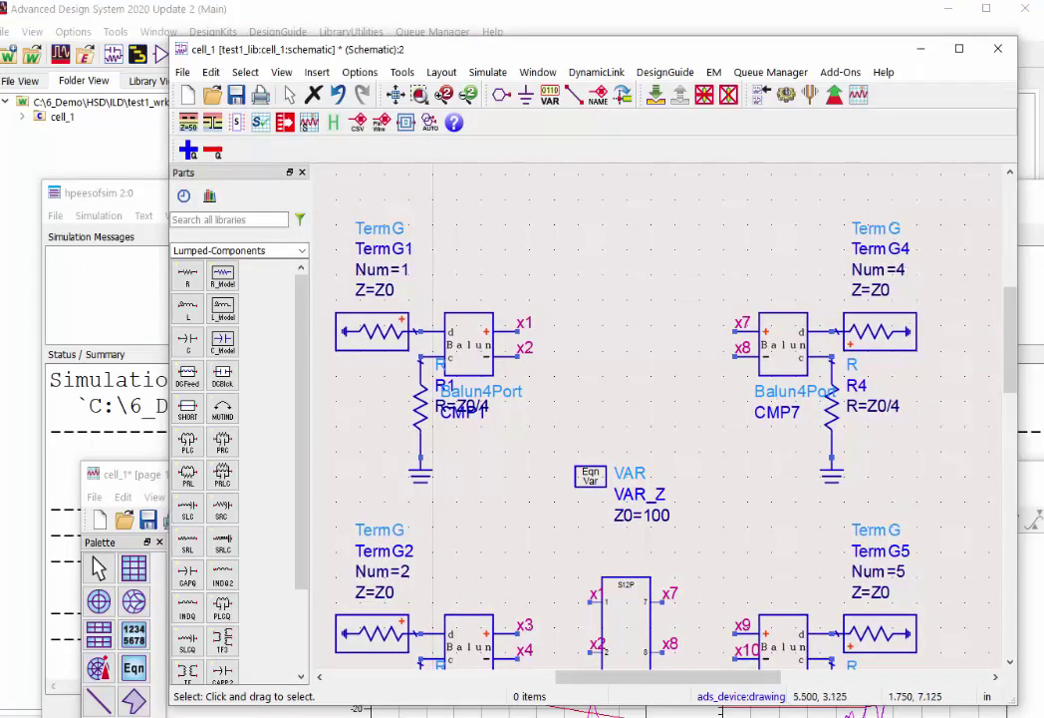
left_click(1031, 478)
double_click(952, 475)
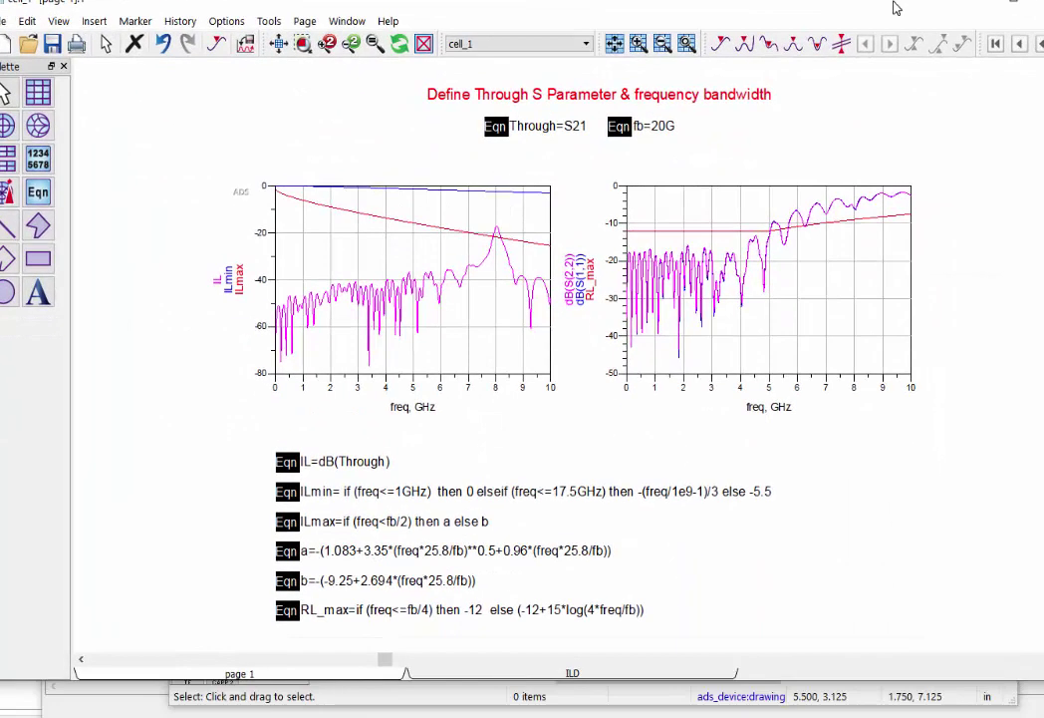
left_click(582, 156)
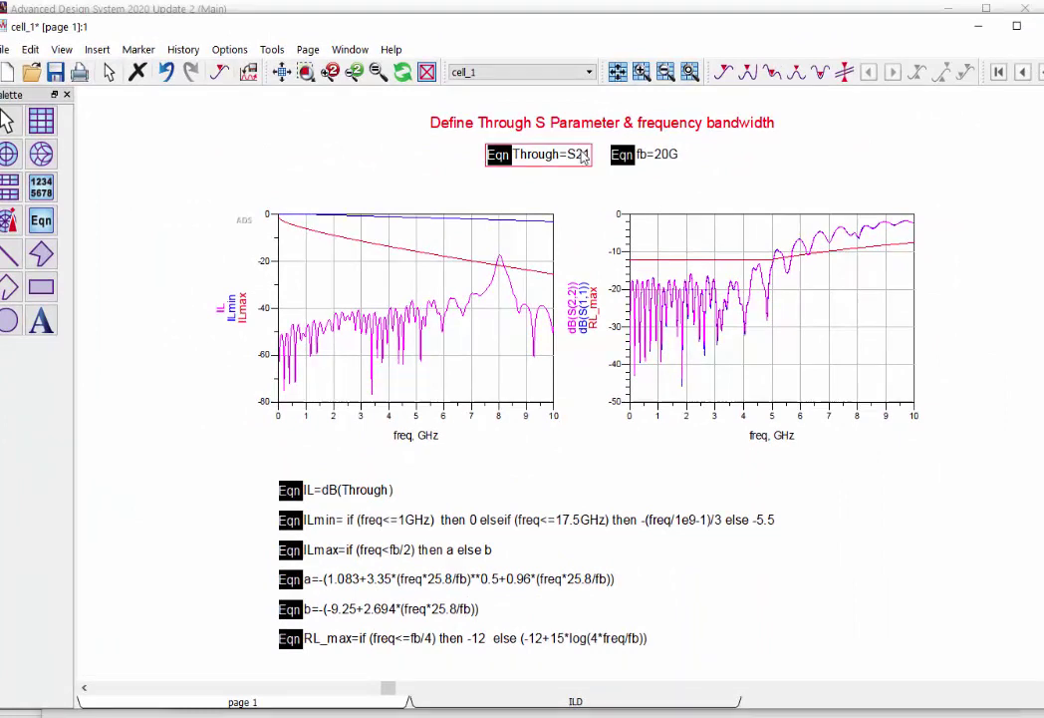
double_click(586, 160)
key("Left")
key("BackSpace")
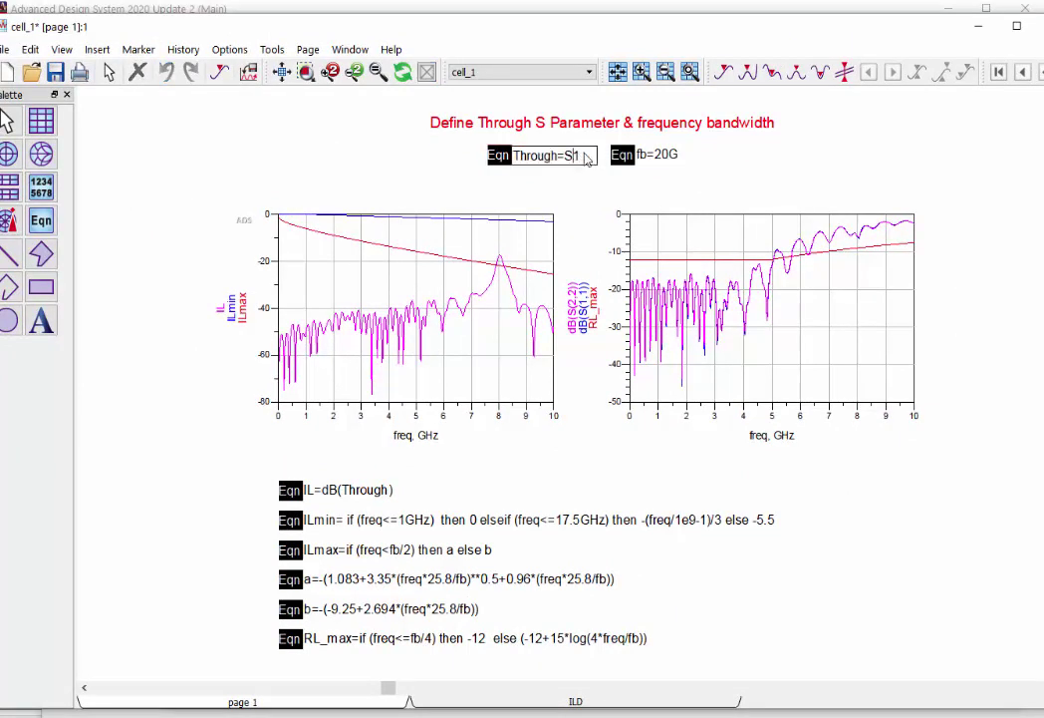
type("4")
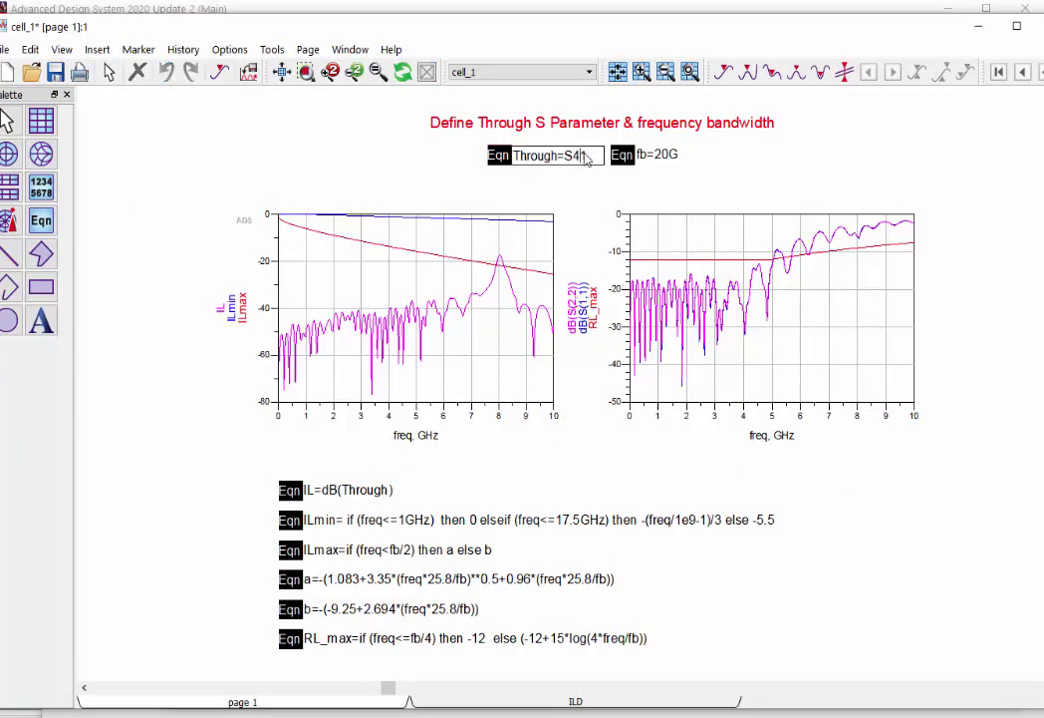
Step: Change the bandwidth equation from fb=20G to fb=10G and view the ILD page
double_click(665, 157)
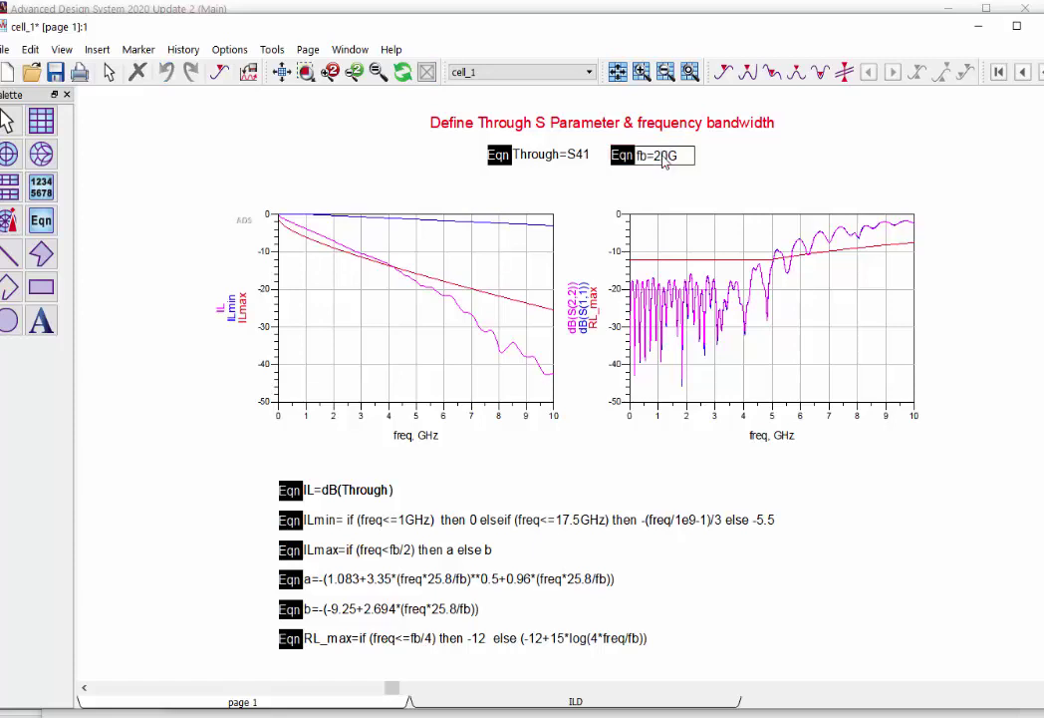
key("BackSpace")
type("1")
key("Return")
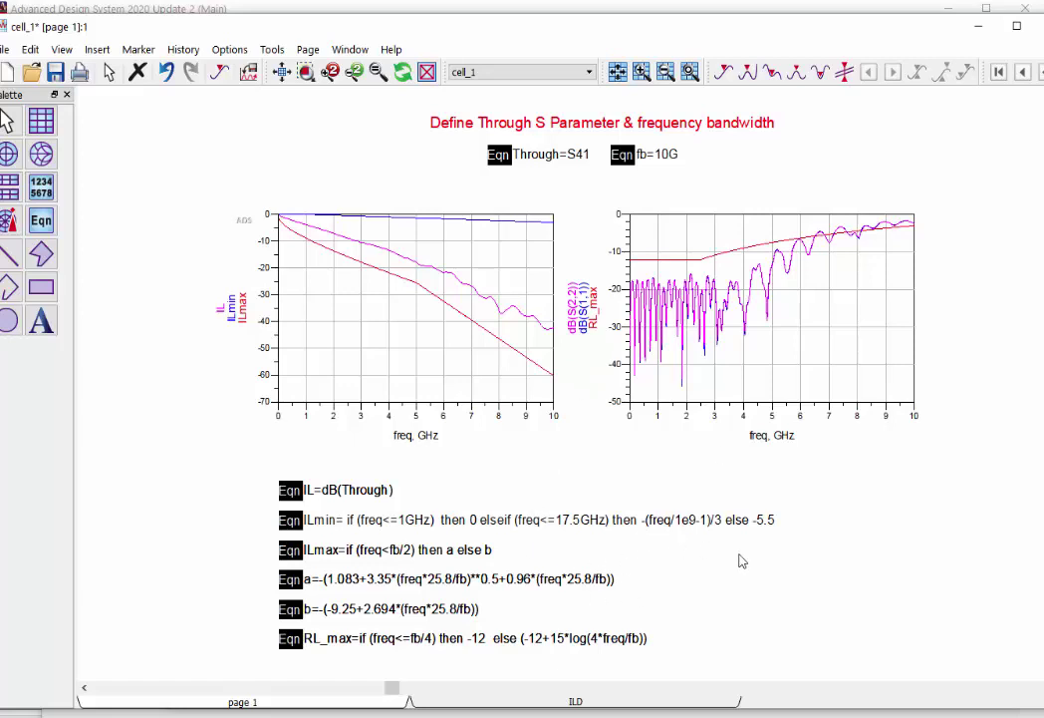
left_click(628, 701)
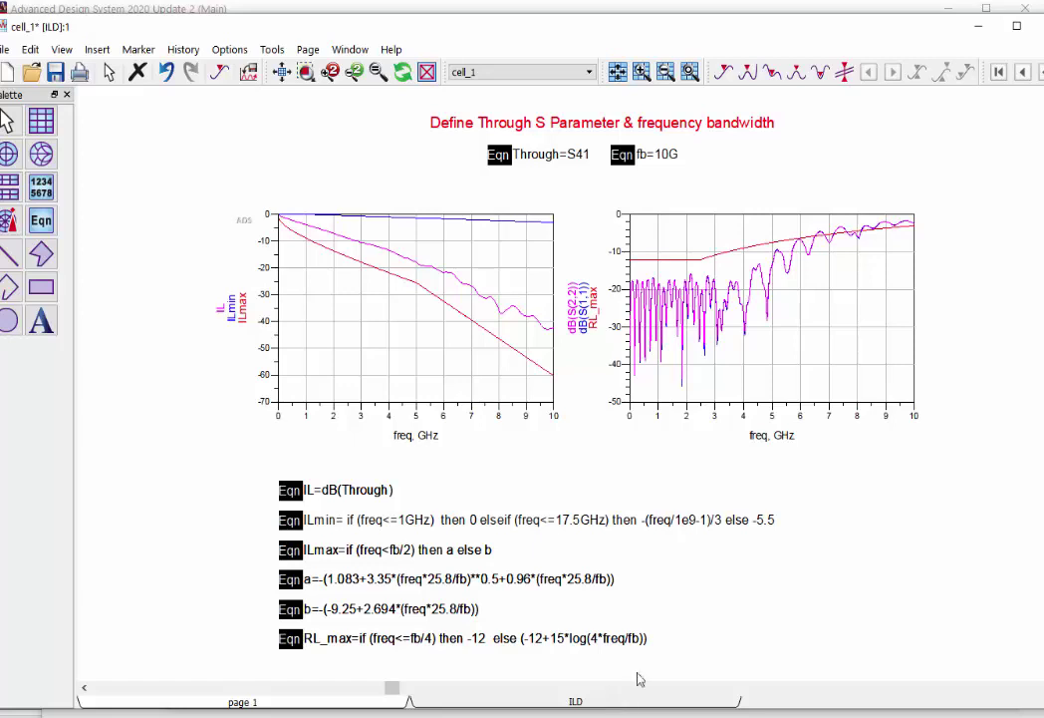